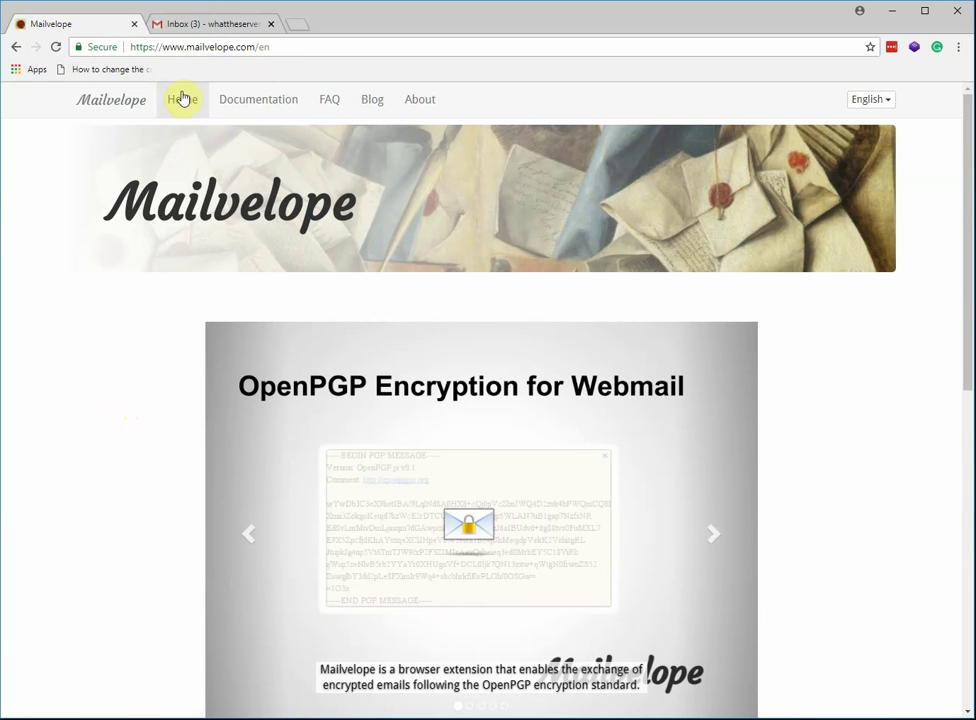
# Install the Mailvelope extension from its Chrome Web Store badge by adding it to Chrome.
pyautogui.scroll(-5, 131, 414)
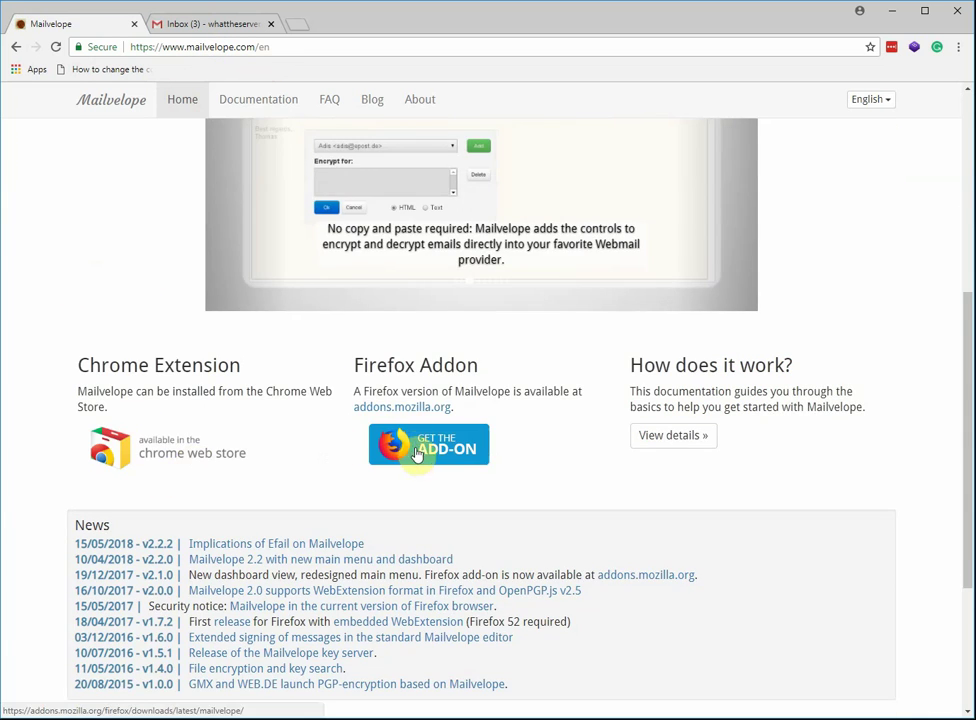
pyautogui.click(150, 452)
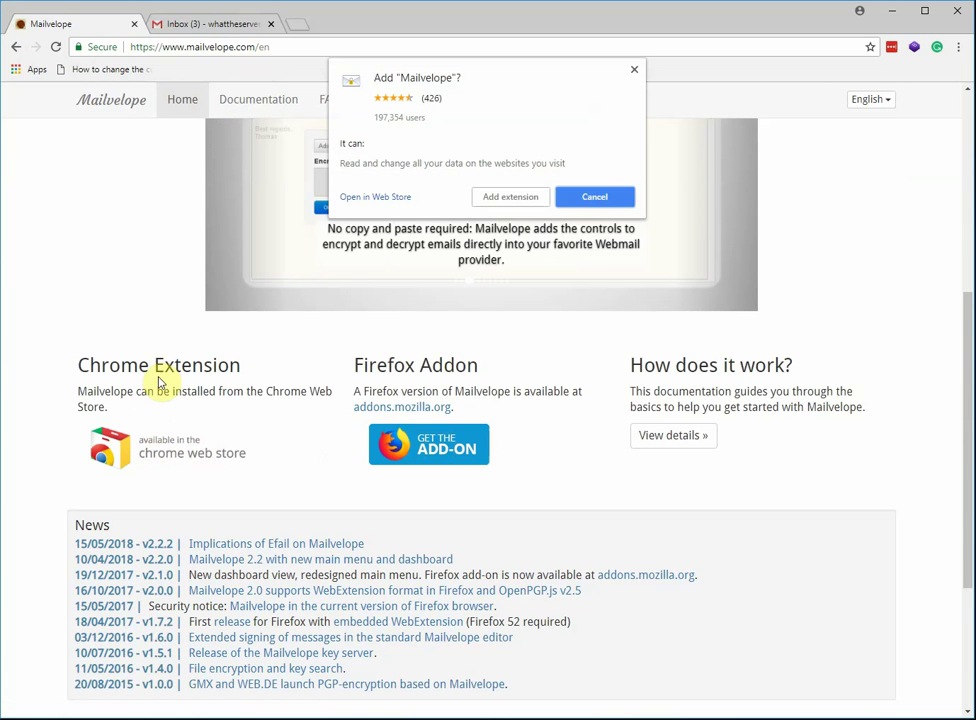
pyautogui.click(508, 199)
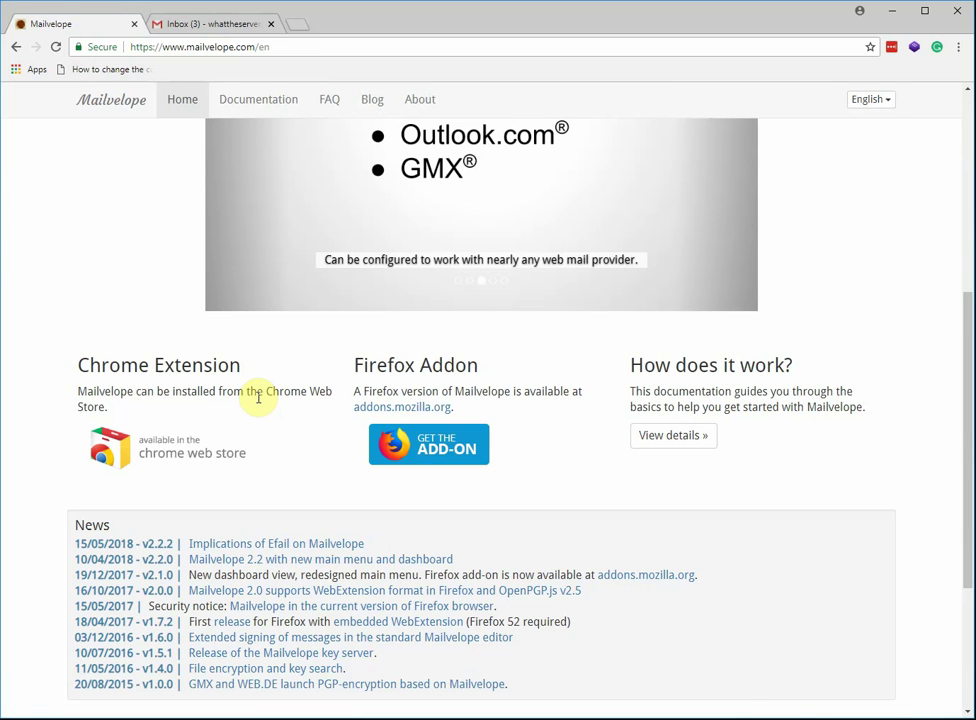
pyautogui.scroll(2, 263, 420)
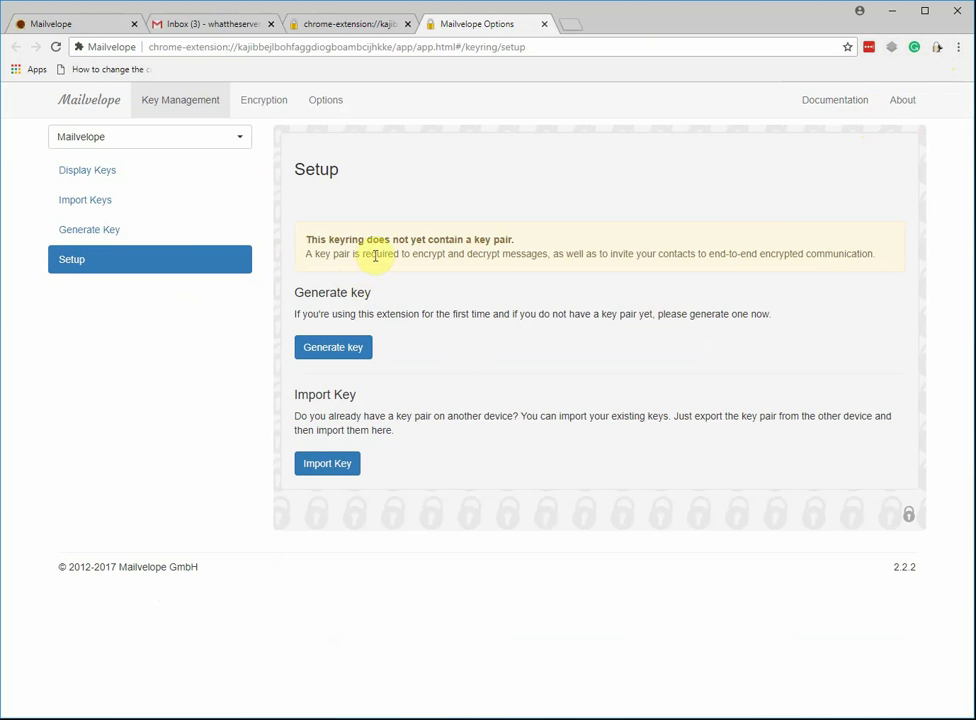
# Open the Generate Key form and enter the key owner's full name and Gmail address.
pyautogui.click(324, 349)
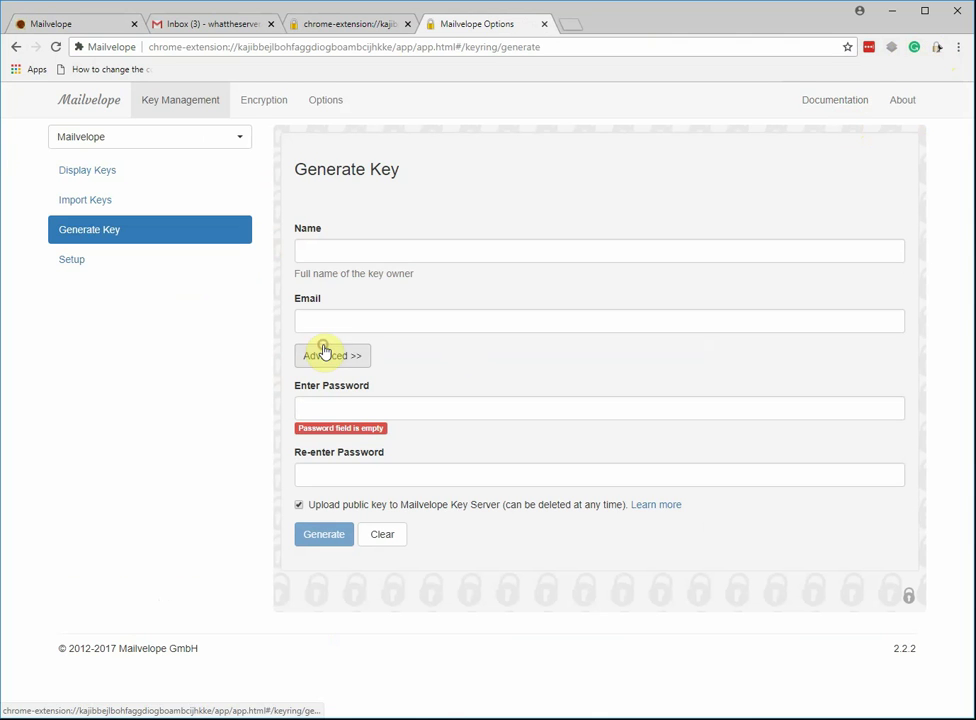
pyautogui.click(366, 248)
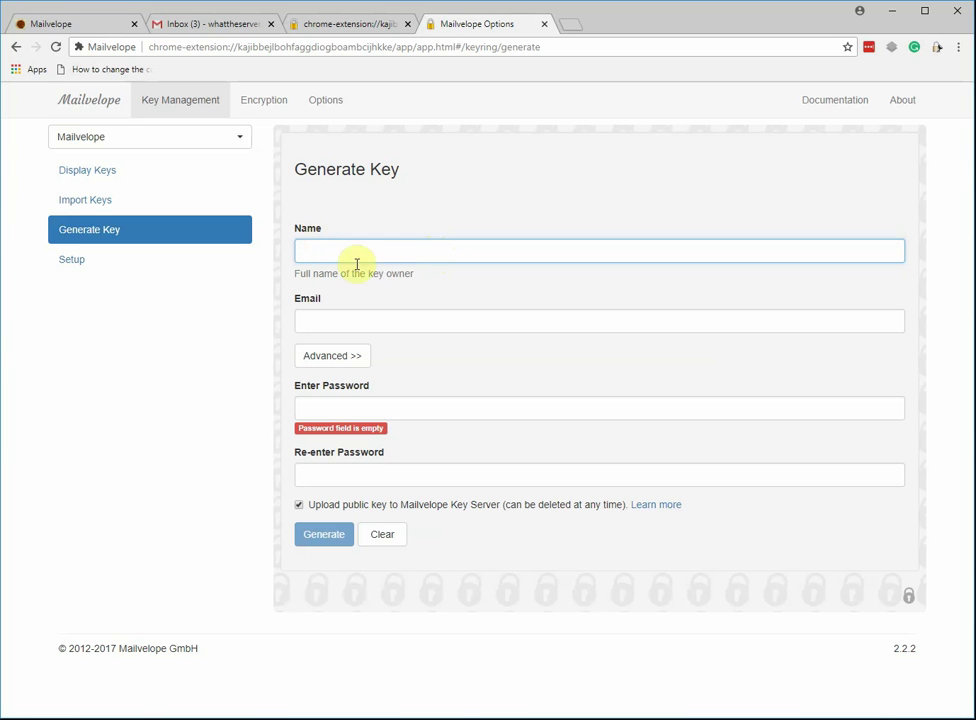
pyautogui.write('hat The')
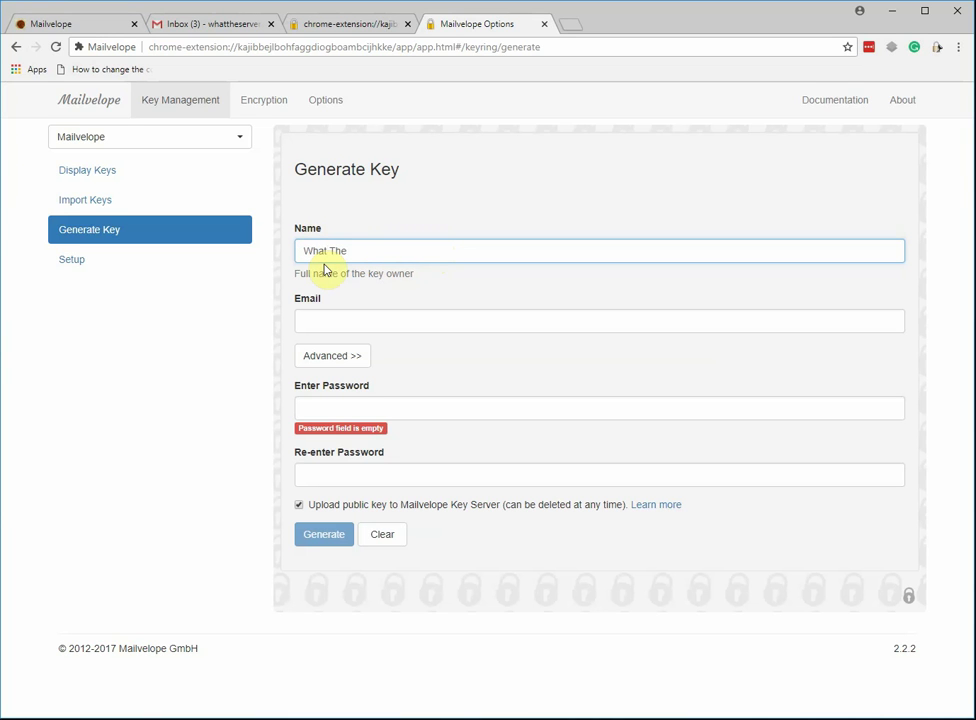
pyautogui.write(' Server Hosting Tutorials')
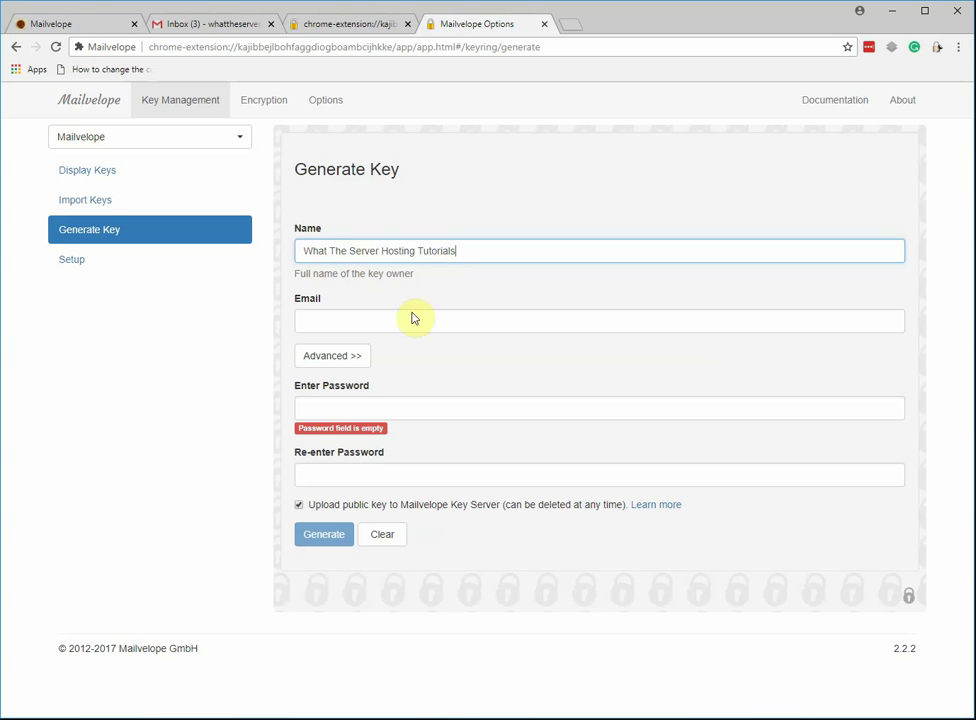
pyautogui.click(399, 321)
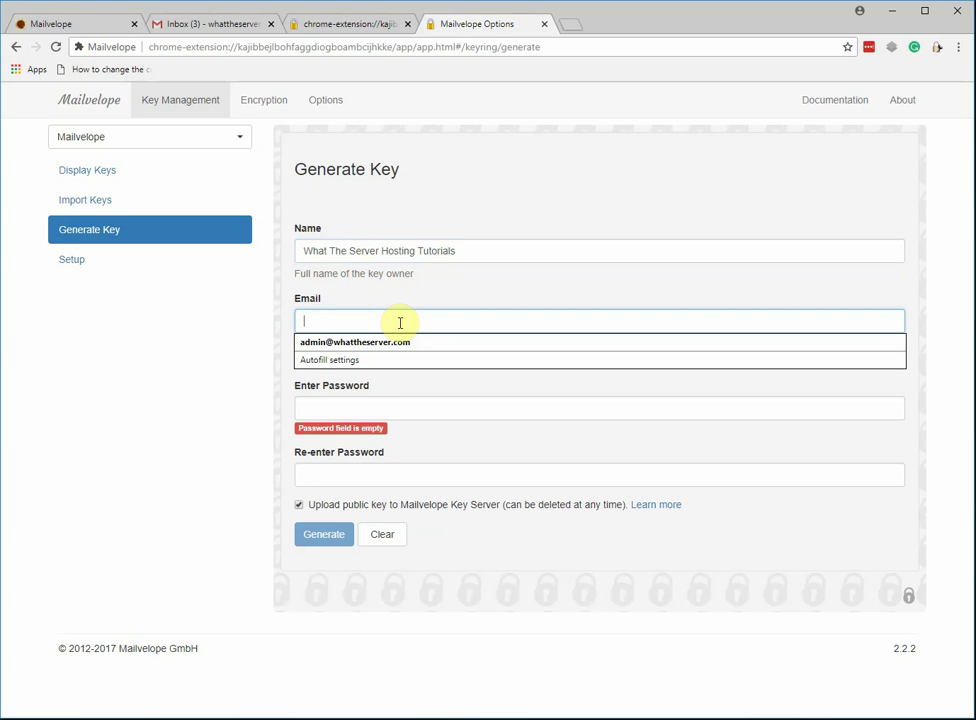
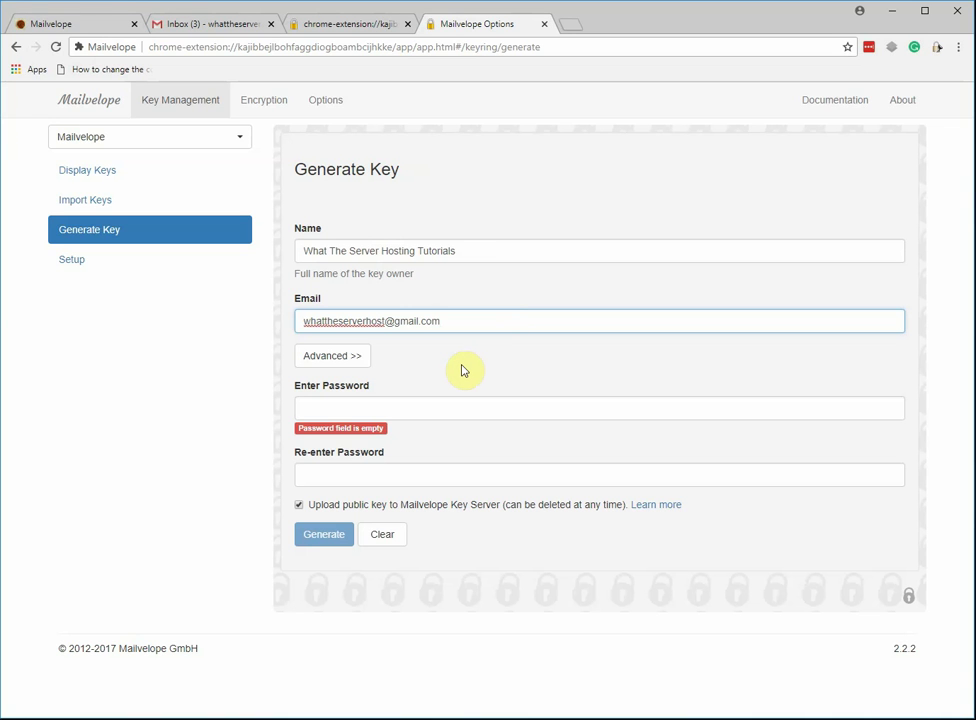
# Under Advanced, set the key size to 4096 bits and leave the key non-expiring.
pyautogui.click(340, 360)
pyautogui.click(462, 471)
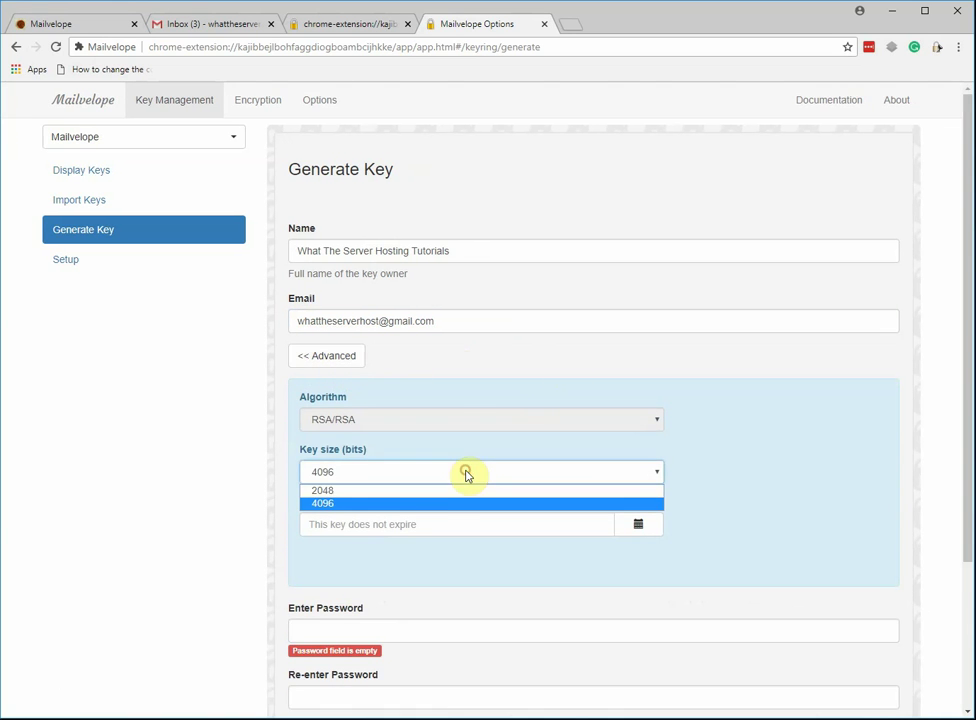
pyautogui.click(411, 504)
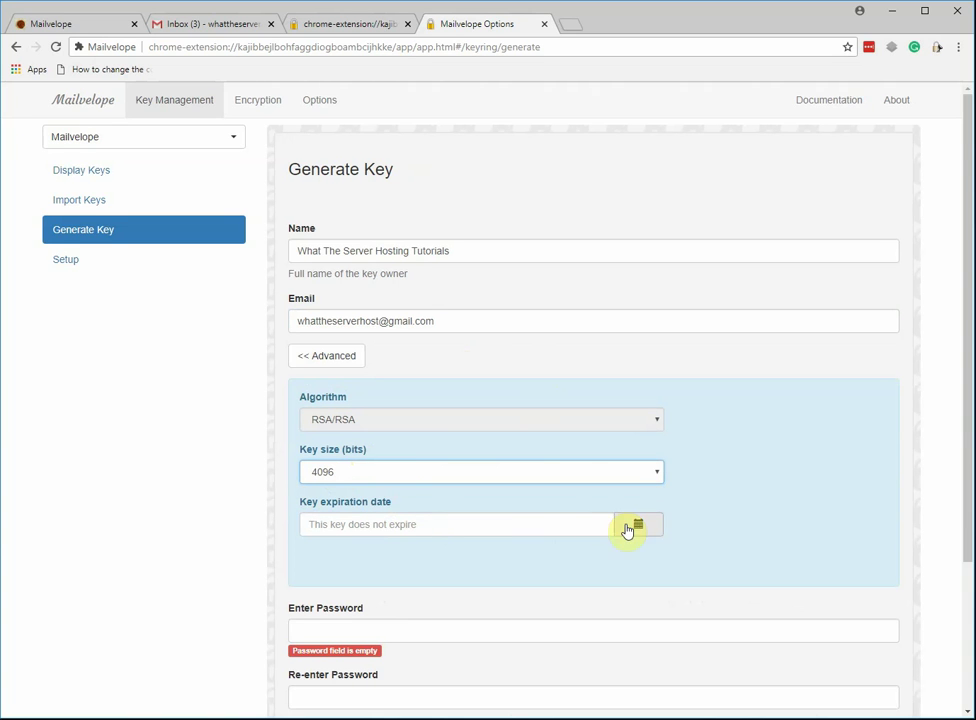
pyautogui.scroll(-1, 412, 513)
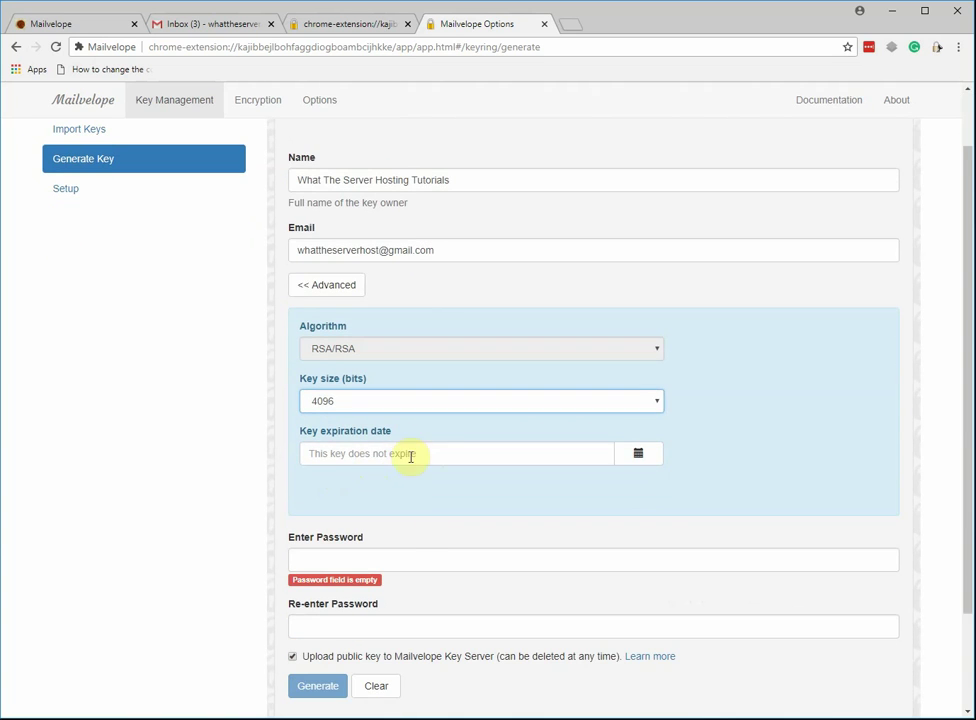
pyautogui.scroll(-1, 485, 440)
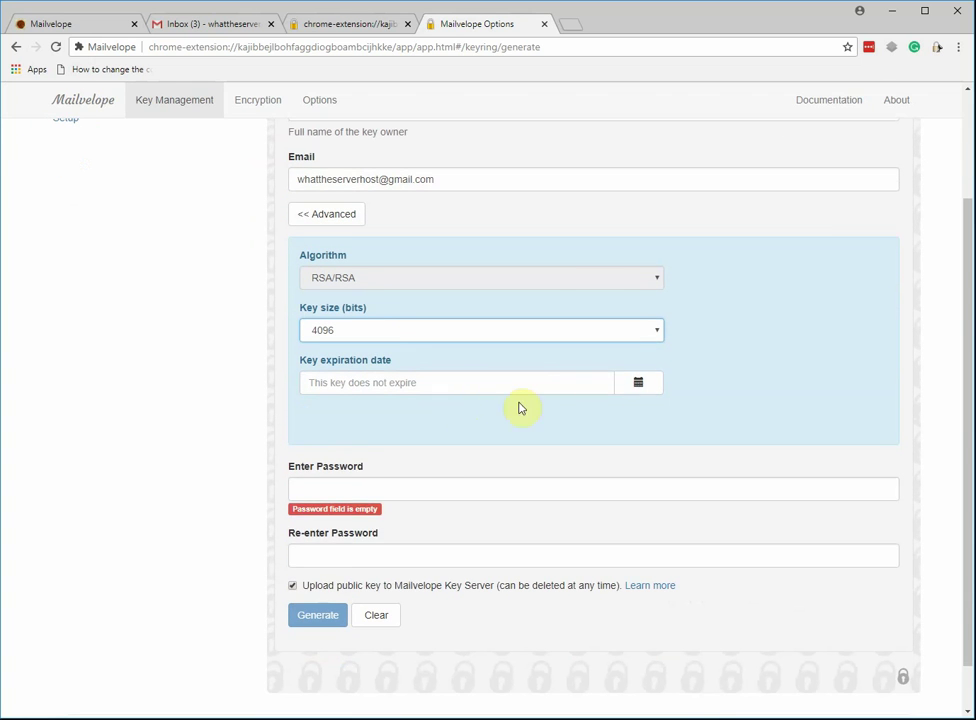
pyautogui.click(636, 386)
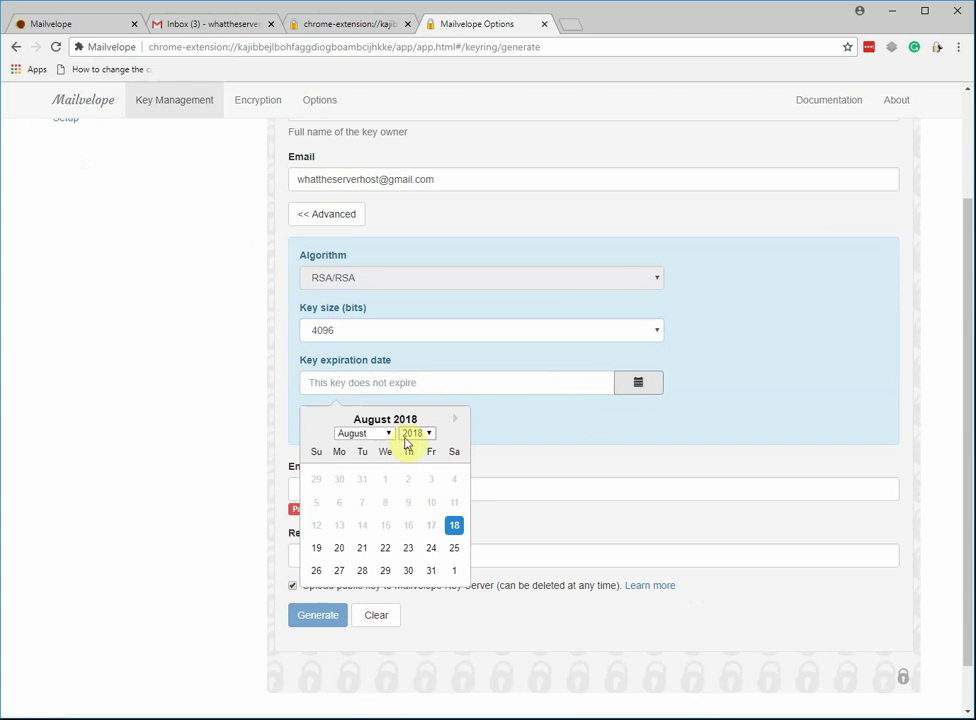
pyautogui.click(418, 434)
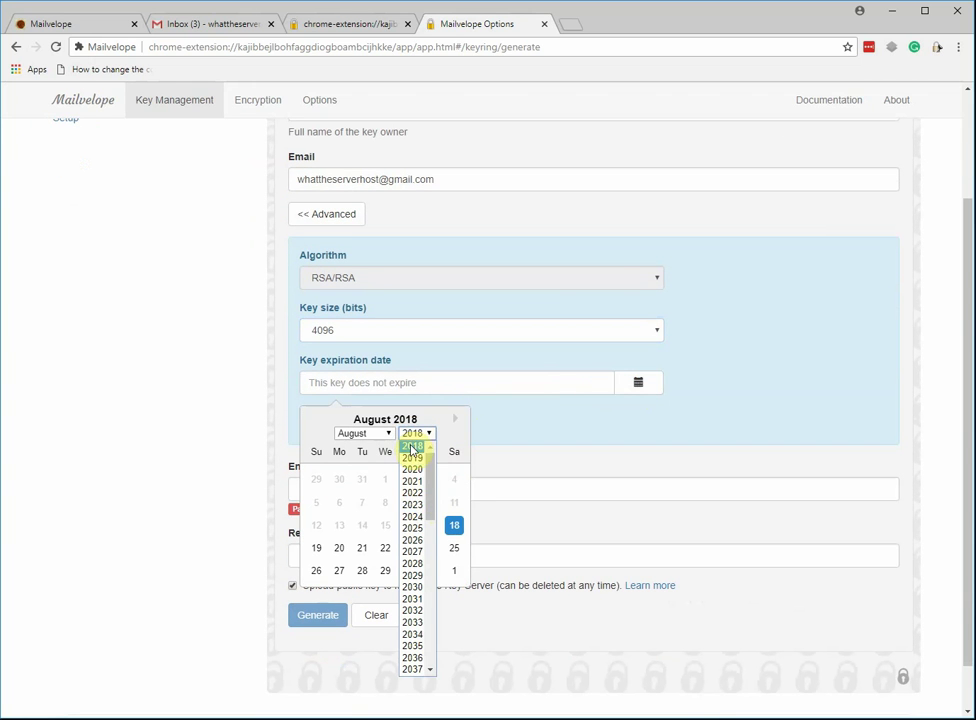
pyautogui.click(610, 438)
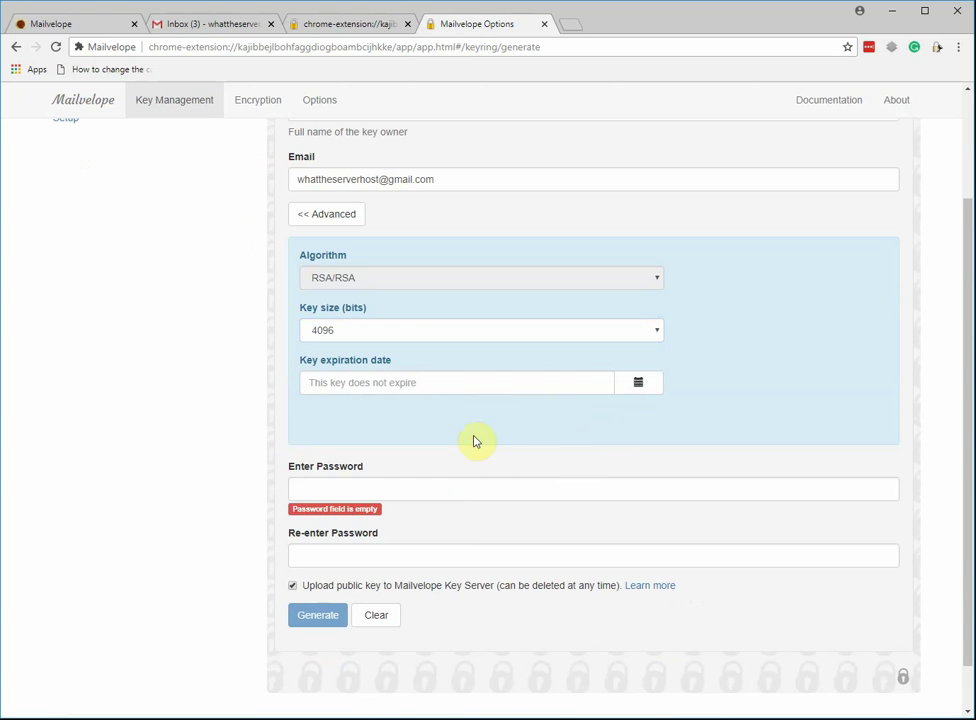
# Enter and confirm the key password, and untick uploading the public key to the key server.
pyautogui.click(380, 487)
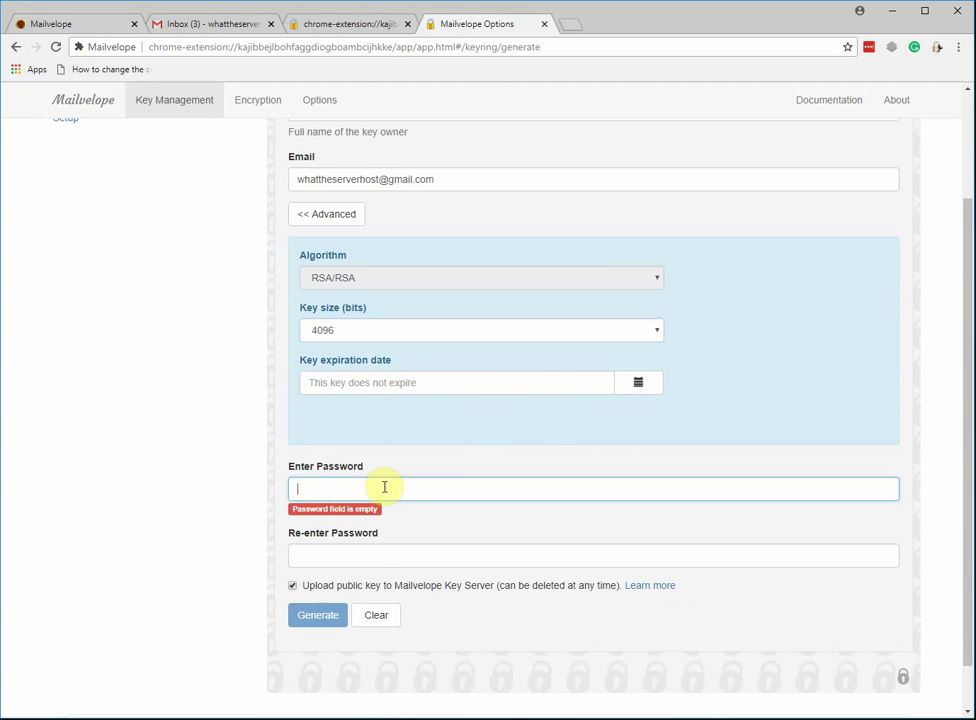
pyautogui.write('*******')
pyautogui.click(389, 543)
pyautogui.write('*******')
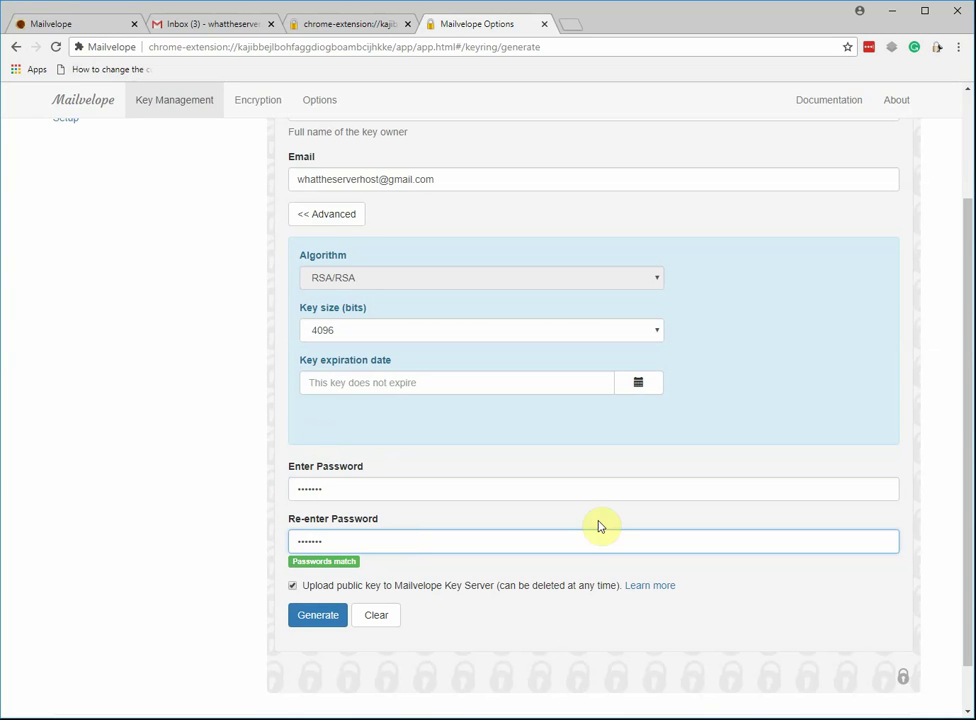
pyautogui.click(292, 586)
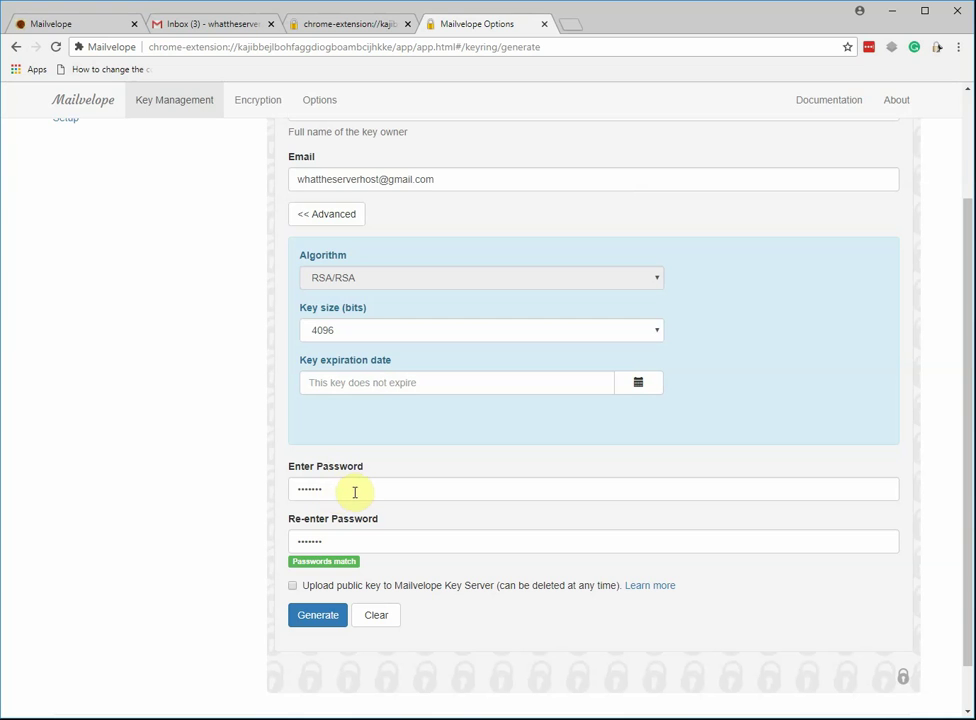
pyautogui.moveTo(290, 488); pyautogui.dragTo(330, 489)
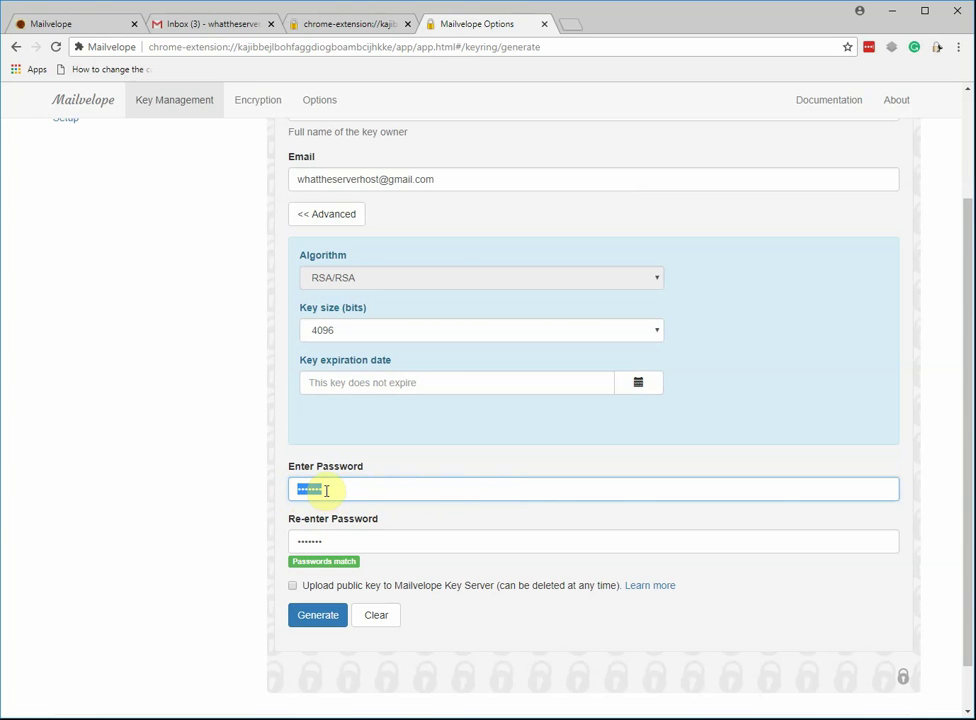
pyautogui.click(324, 489)
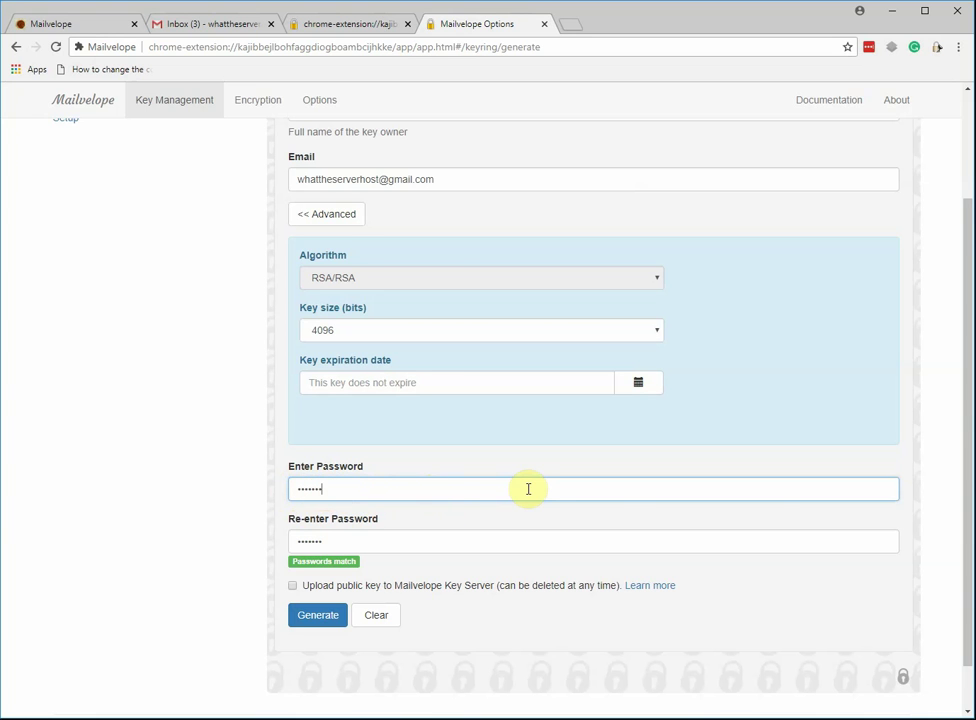
pyautogui.click(338, 538)
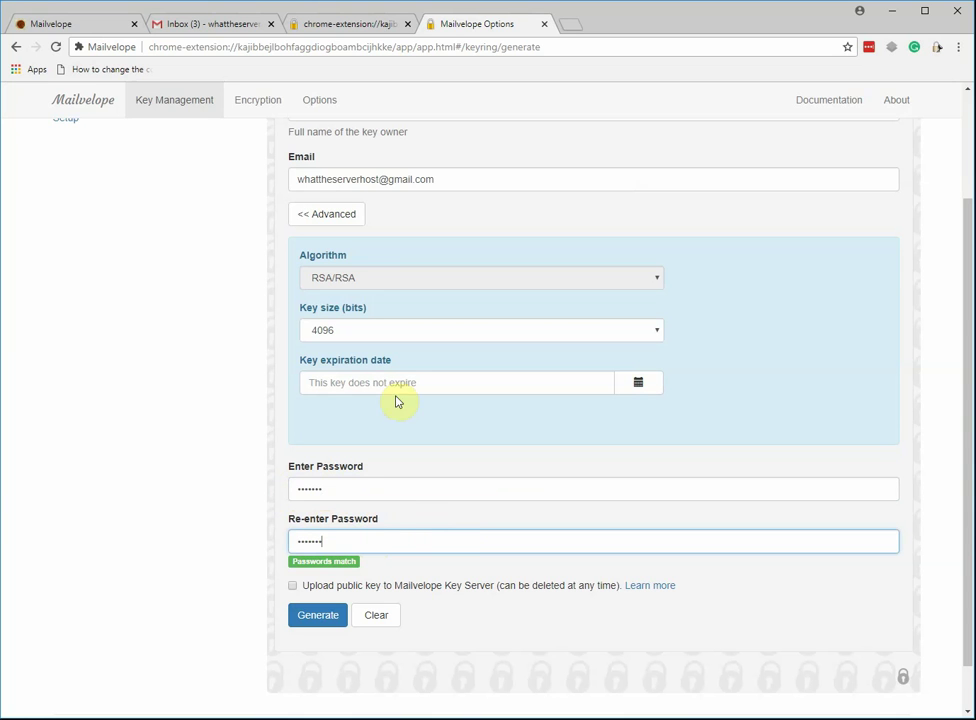
pyautogui.scroll(2, 283, 534)
pyautogui.scroll(-2, 287, 550)
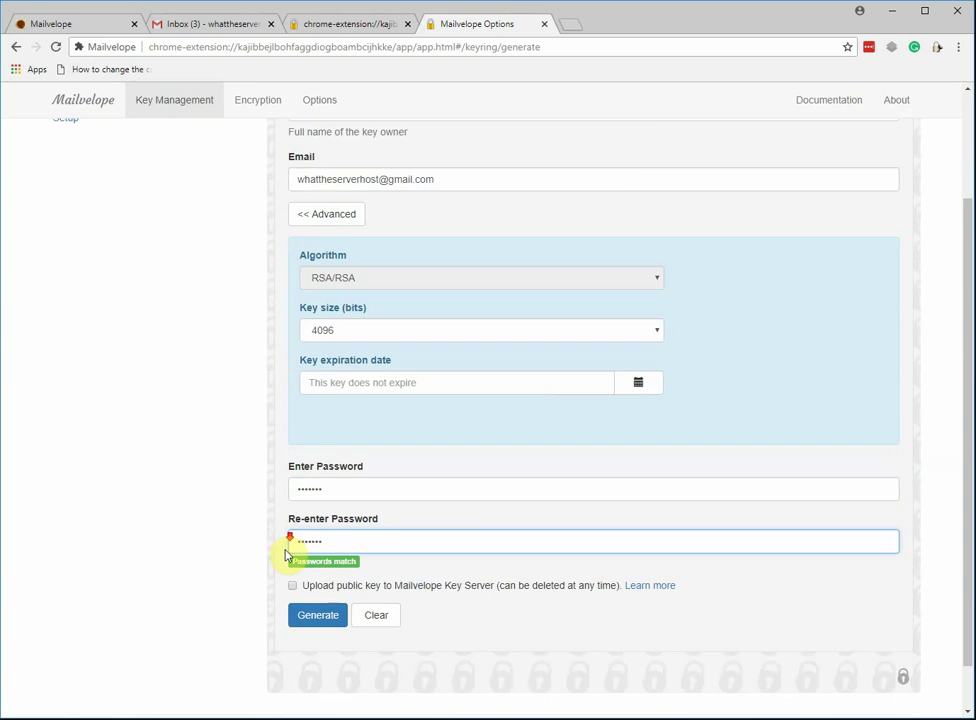
# Generate the 4096-bit key pair and view it as the primary key in Display Keys.
pyautogui.click(315, 618)
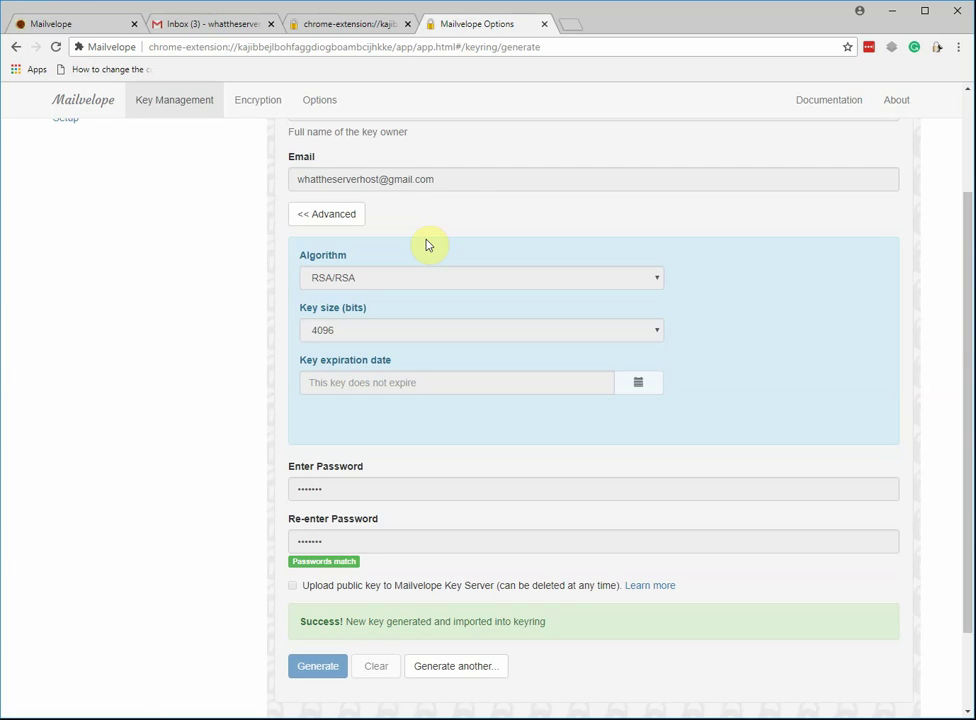
pyautogui.scroll(3, 360, 450)
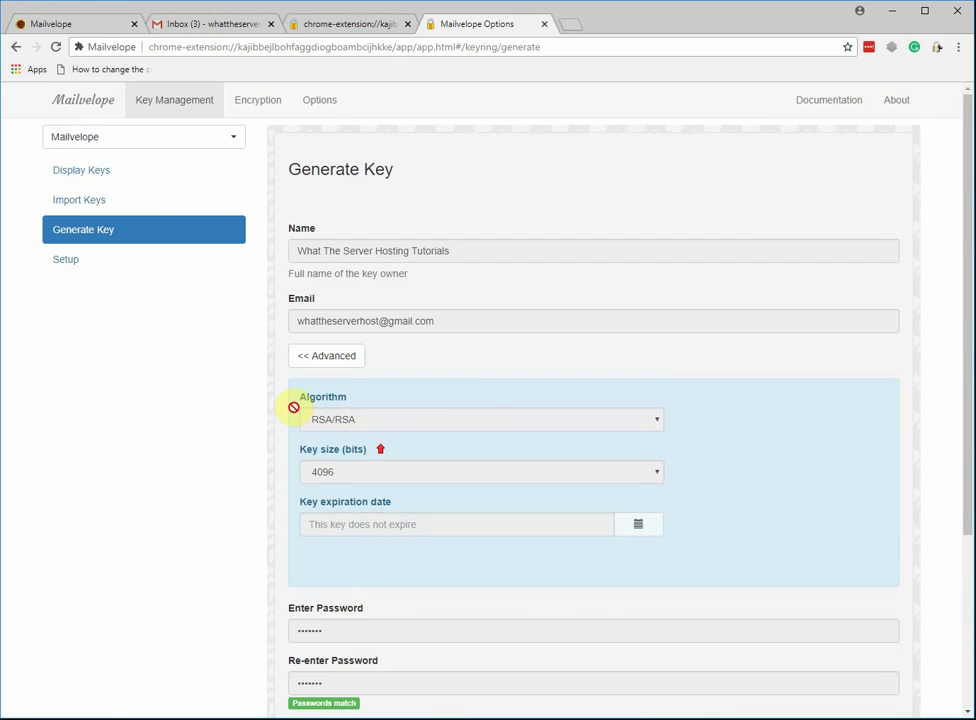
pyautogui.click(115, 173)
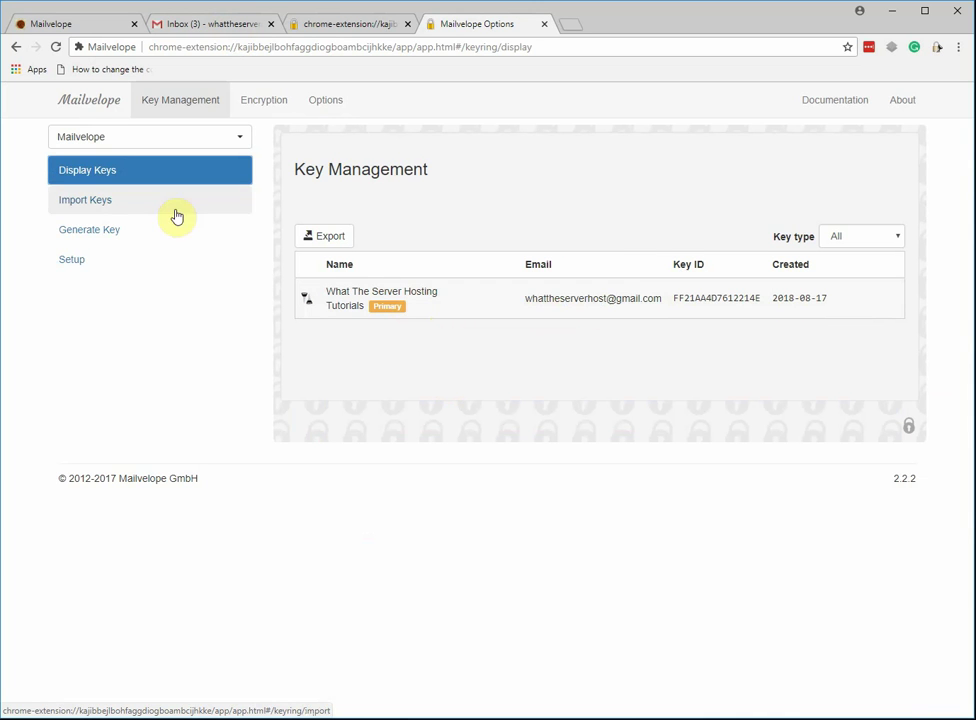
# Inspect the new key's Subkeys, User IDs, exportable public key block and Main Key details.
pyautogui.click(853, 300)
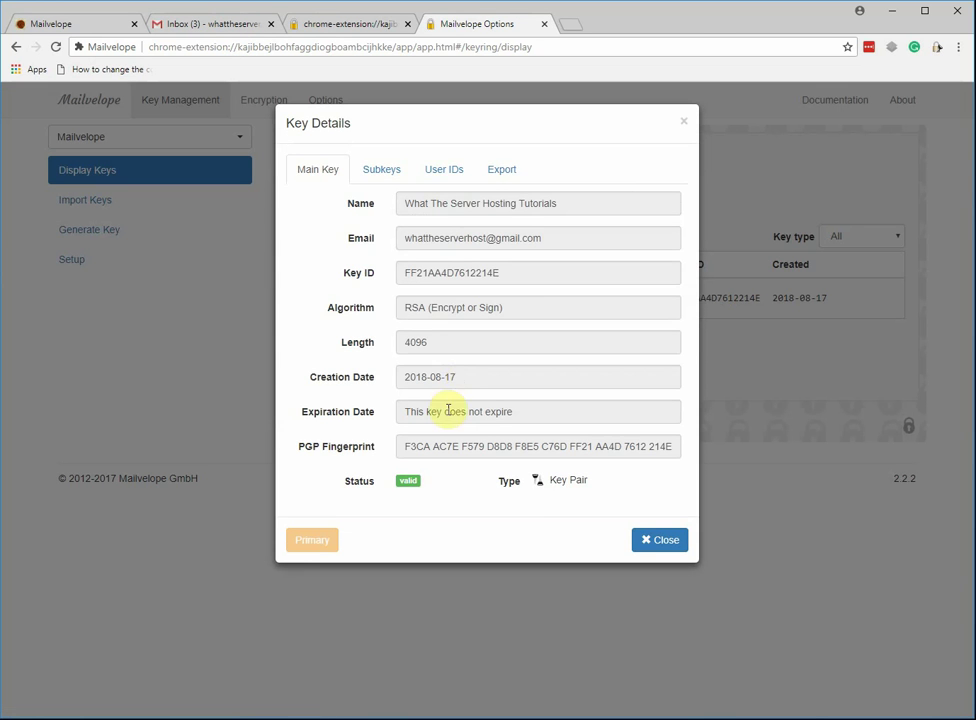
pyautogui.click(386, 175)
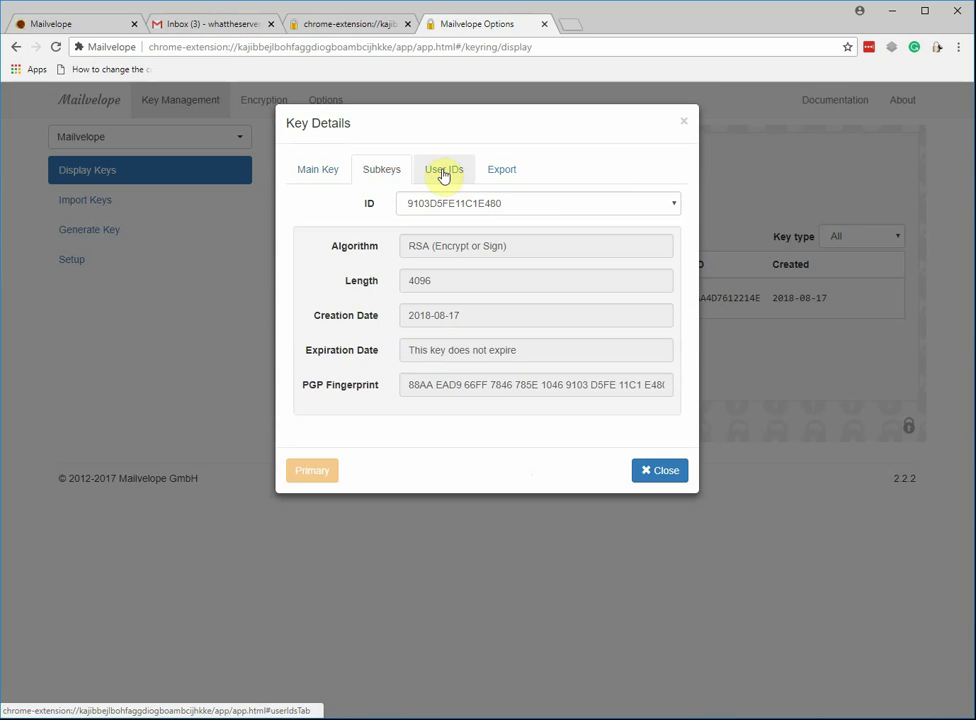
pyautogui.click(443, 175)
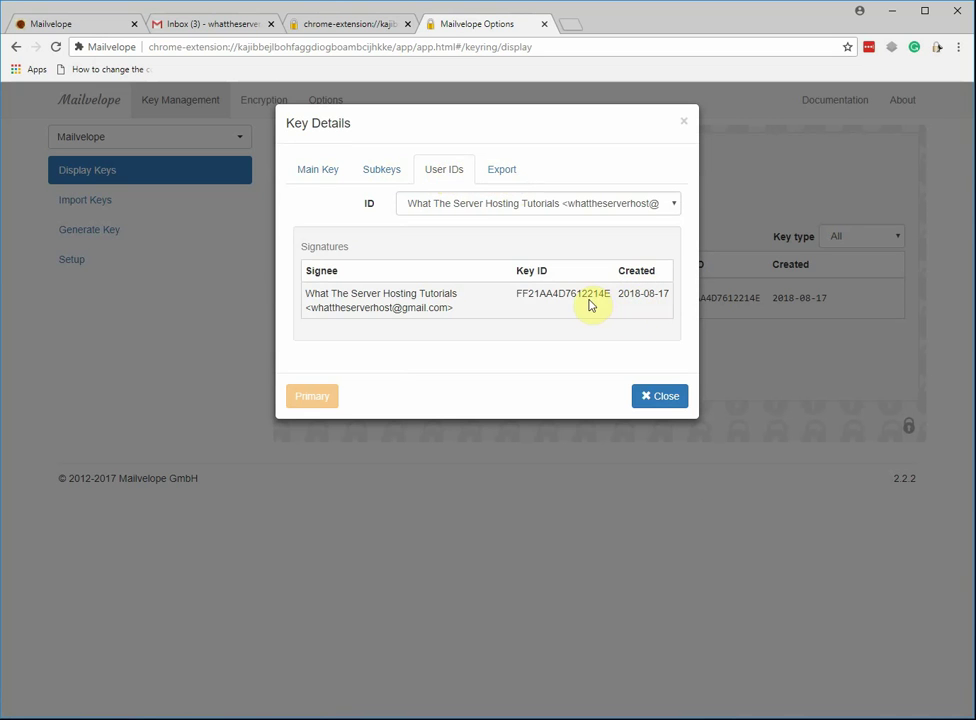
pyautogui.click(503, 206)
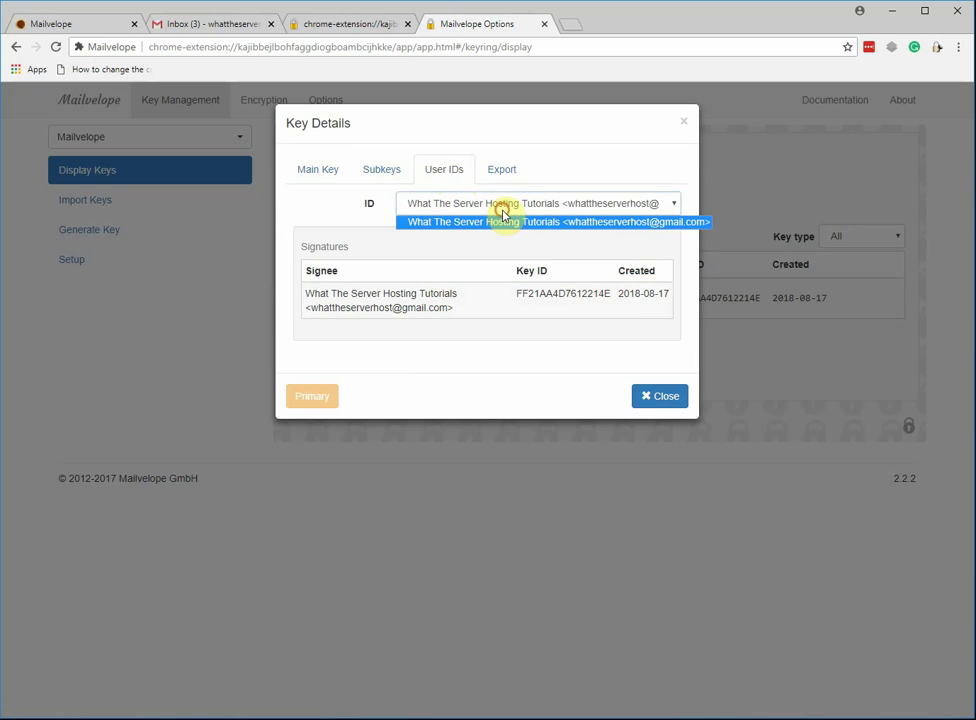
pyautogui.click(502, 172)
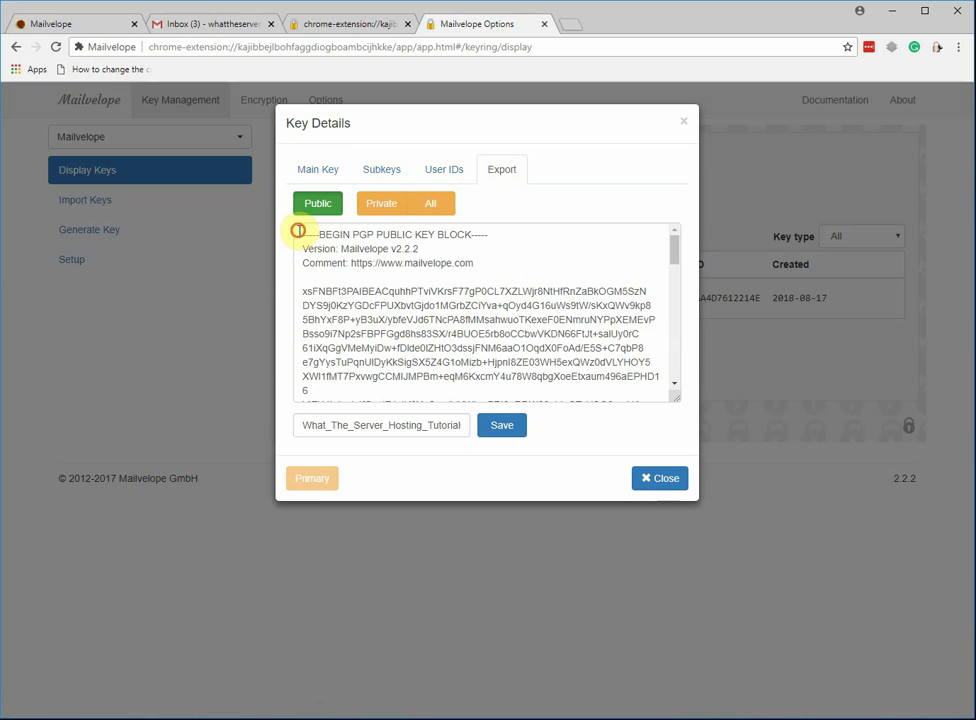
pyautogui.moveTo(299, 231); pyautogui.dragTo(331, 249)
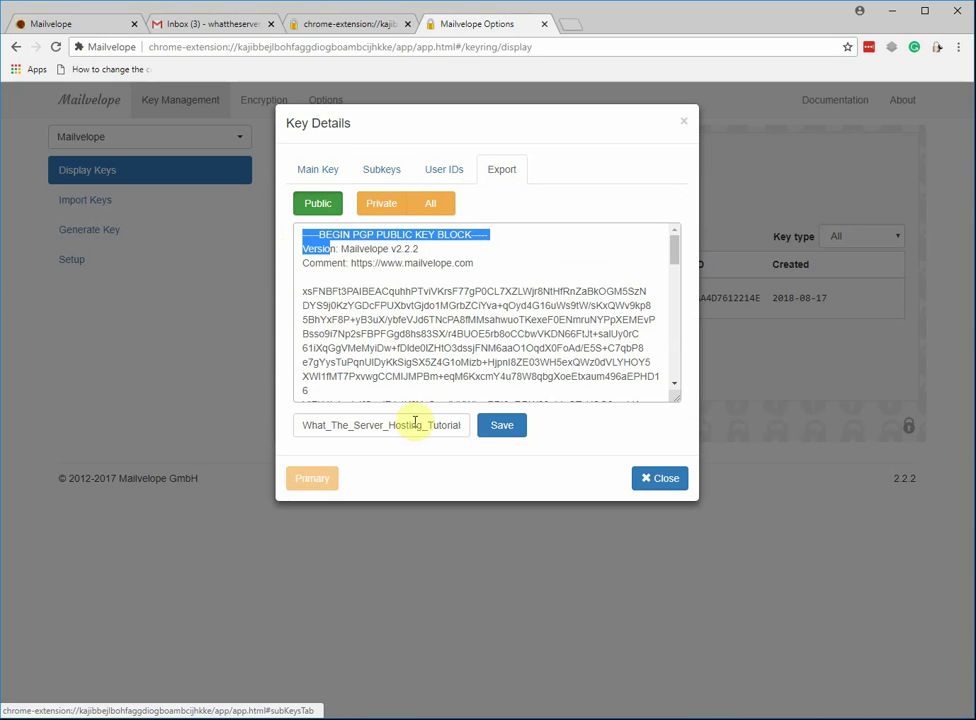
pyautogui.click(320, 172)
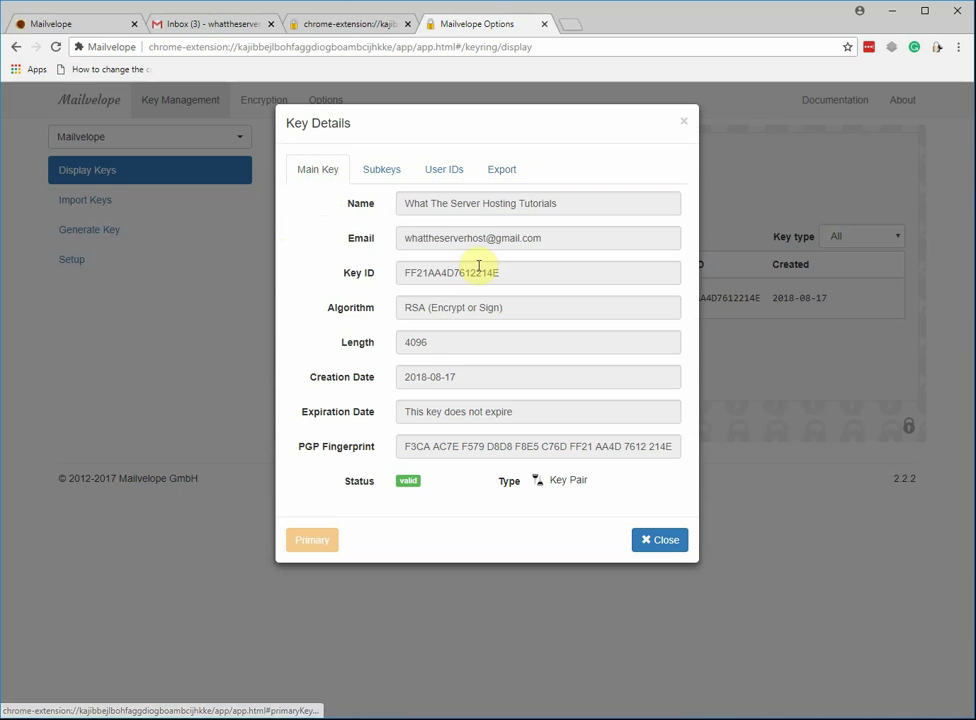
pyautogui.click(383, 172)
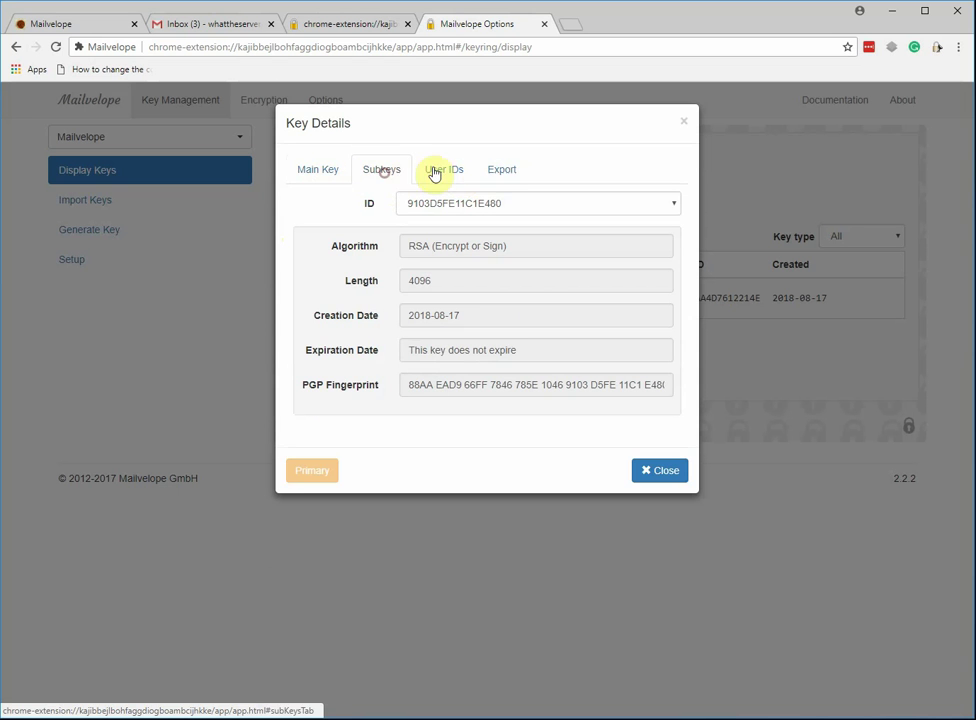
# Browse the Import Keys, Generate Key, Setup and Display Keys pages.
pyautogui.click(684, 121)
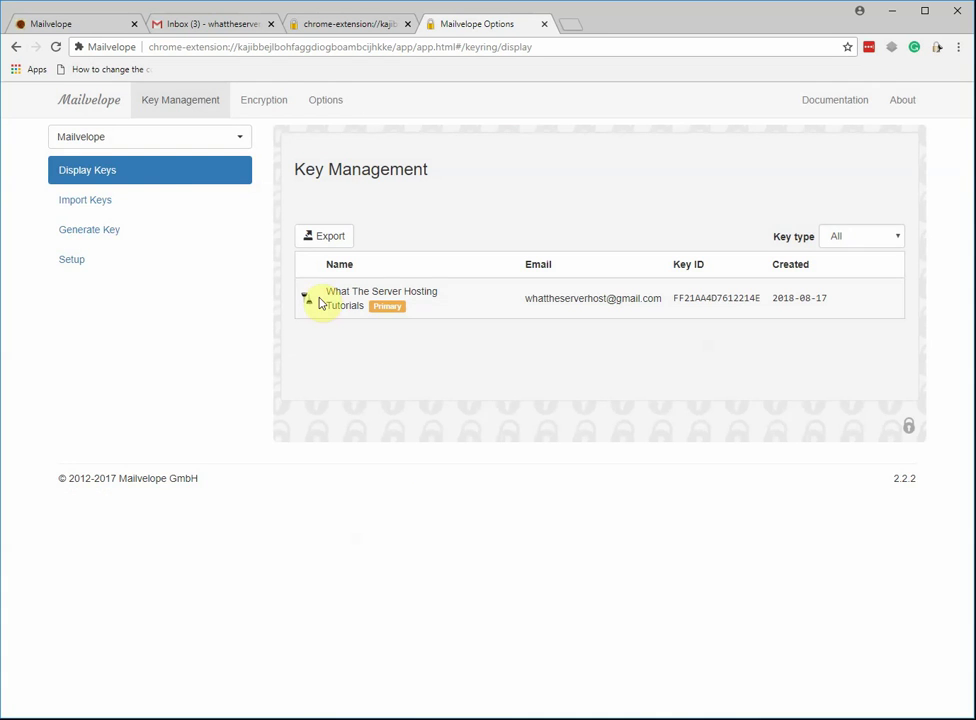
pyautogui.click(106, 199)
pyautogui.click(101, 237)
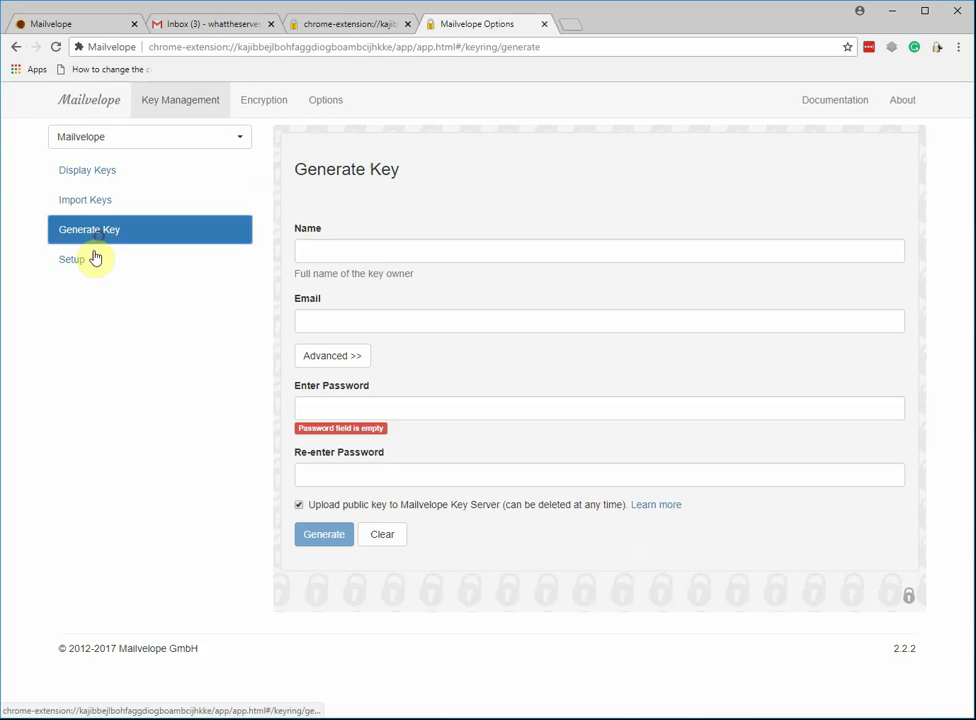
pyautogui.click(89, 262)
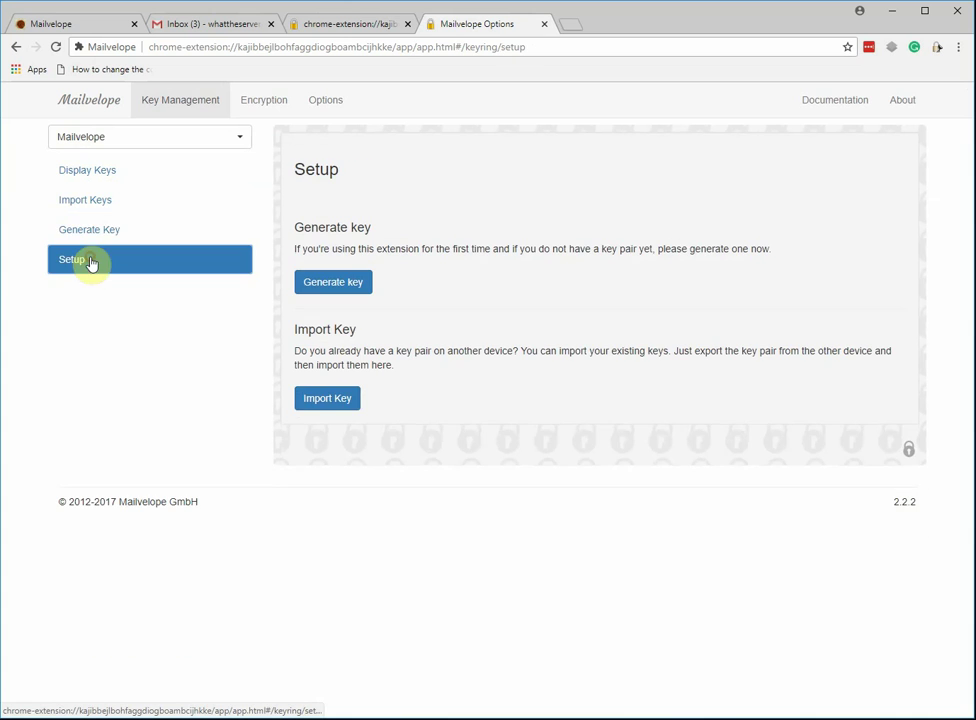
pyautogui.click(148, 173)
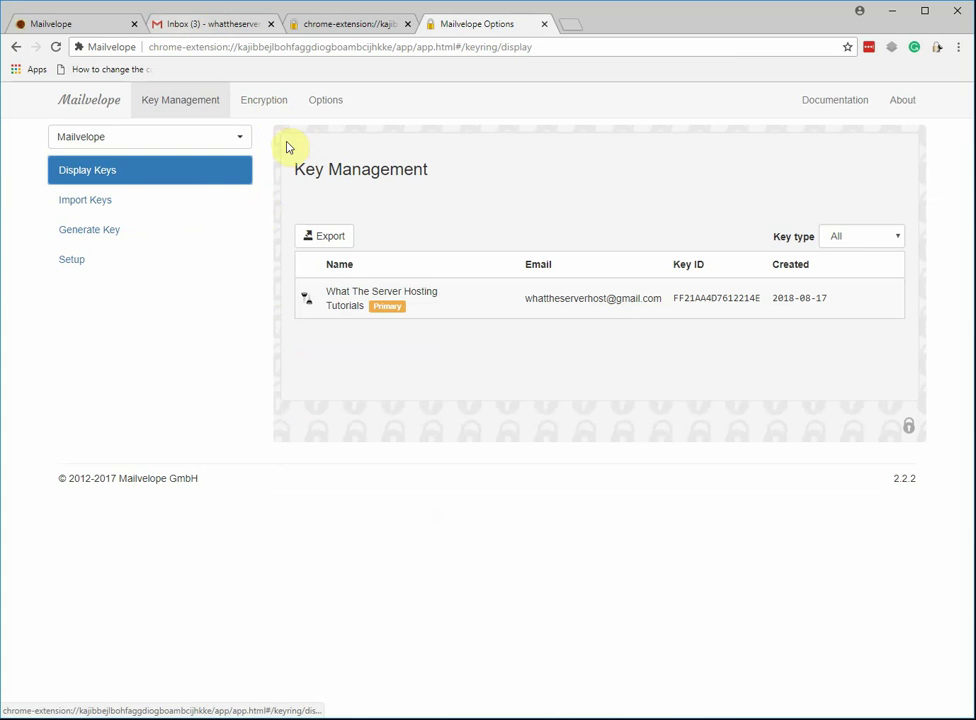
# Open Options > Security > List of Email Providers and review the default enabled providers.
pyautogui.click(330, 104)
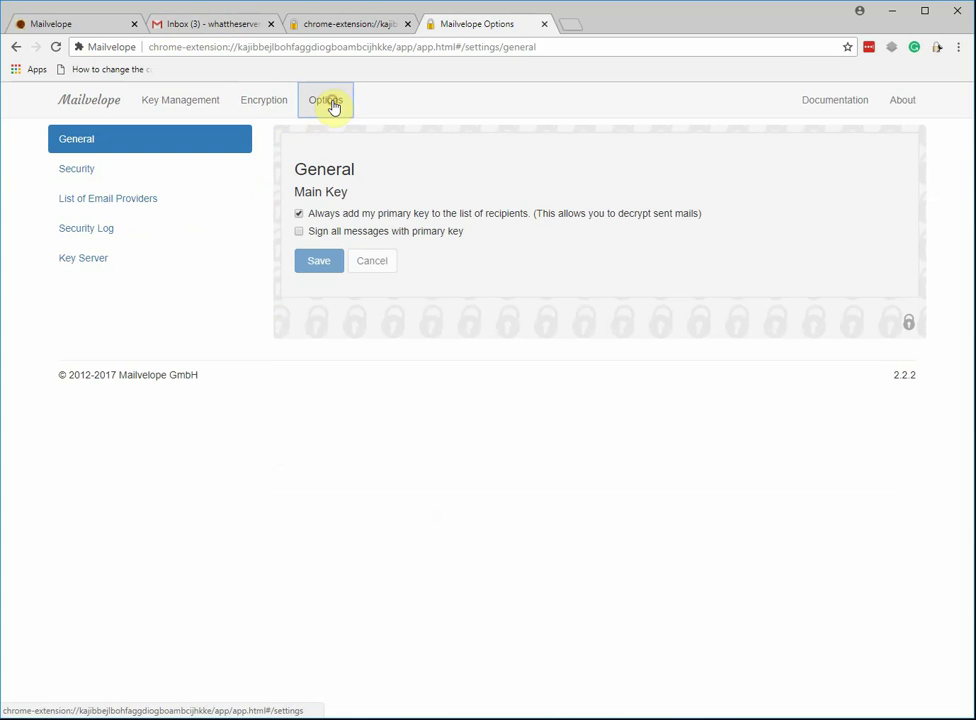
pyautogui.click(107, 170)
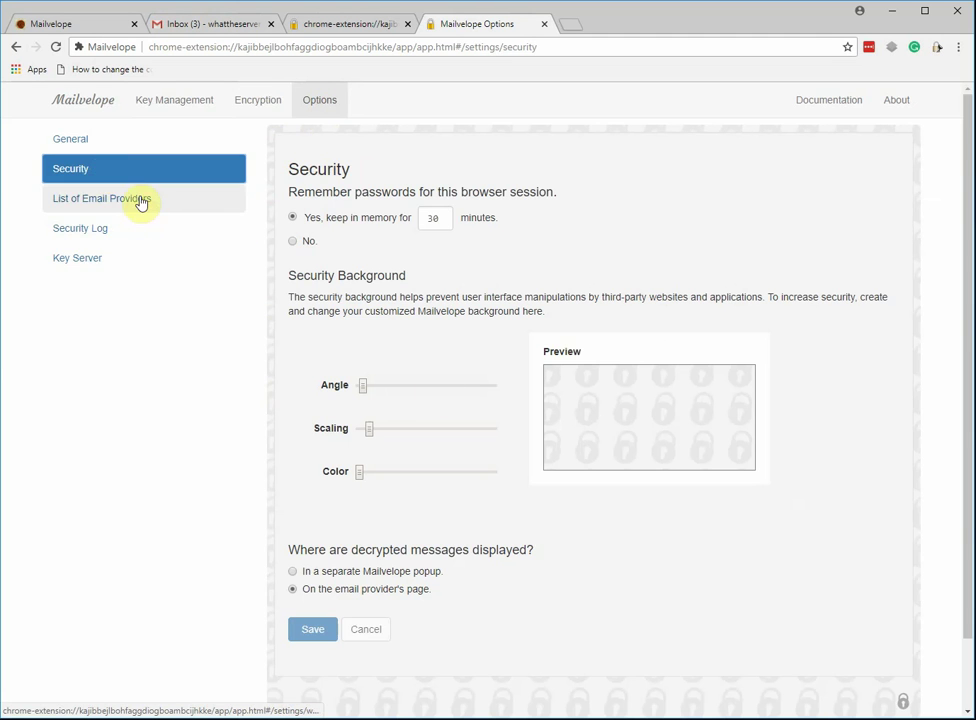
pyautogui.click(138, 200)
pyautogui.scroll(-2, 459, 307)
pyautogui.scroll(-2, 457, 316)
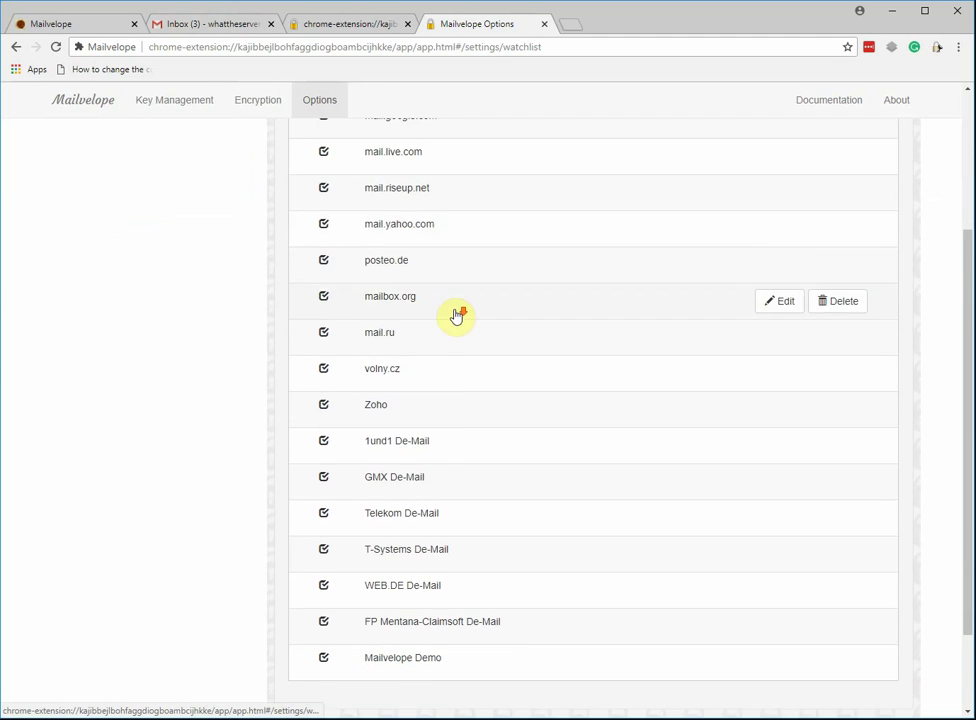
pyautogui.scroll(3, 453, 344)
pyautogui.scroll(1, 453, 344)
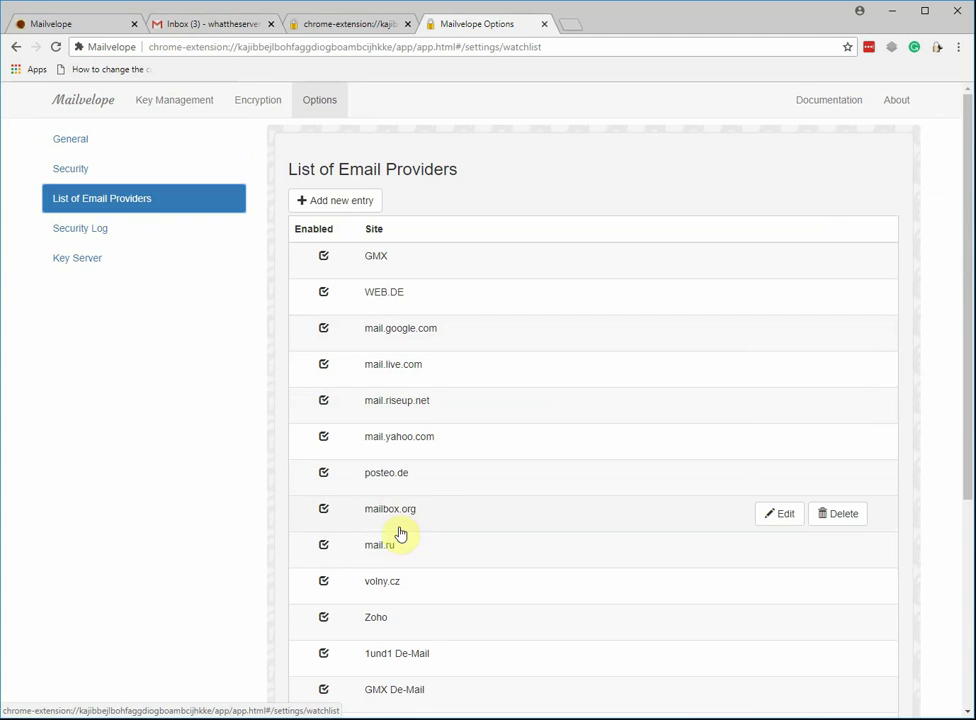
pyautogui.scroll(-3, 416, 418)
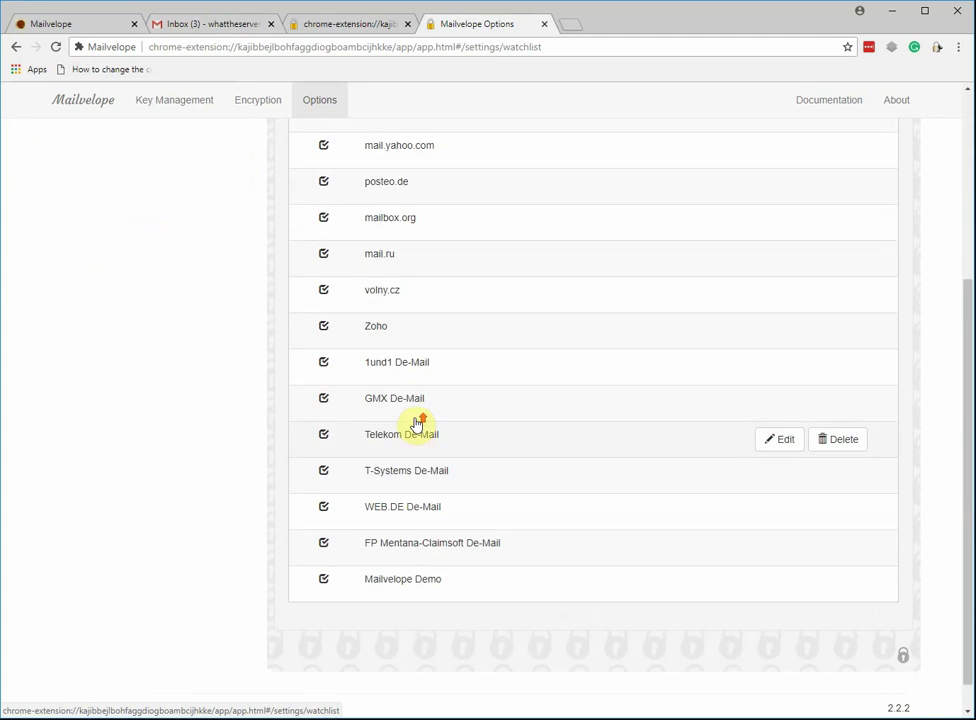
pyautogui.scroll(3, 417, 421)
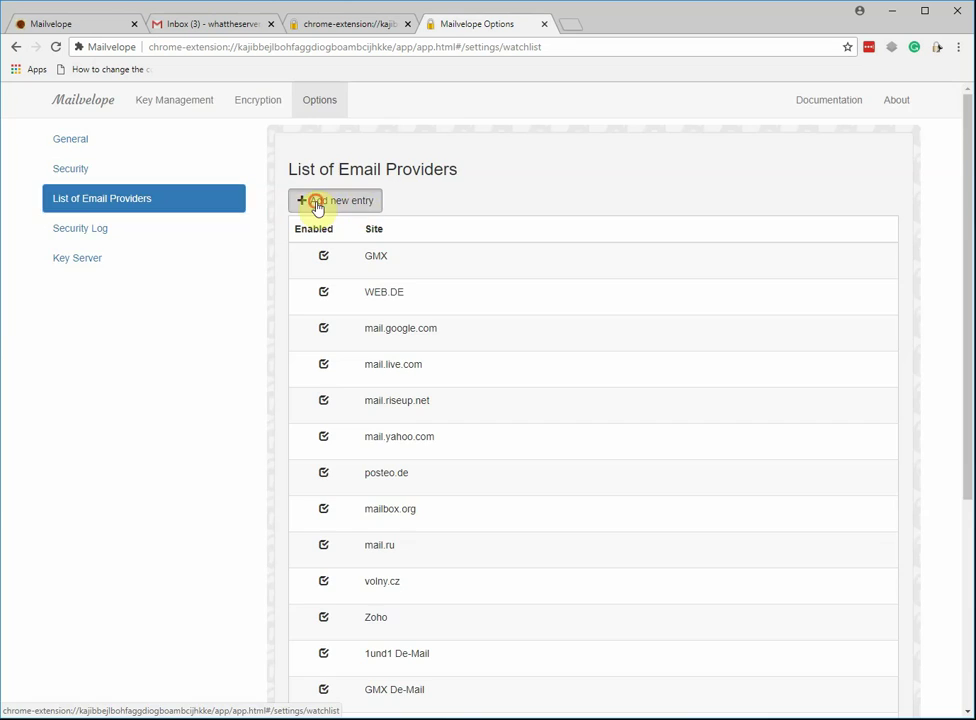
# Start a new email provider entry, then cancel without adding it.
pyautogui.click(318, 200)
pyautogui.click(412, 199)
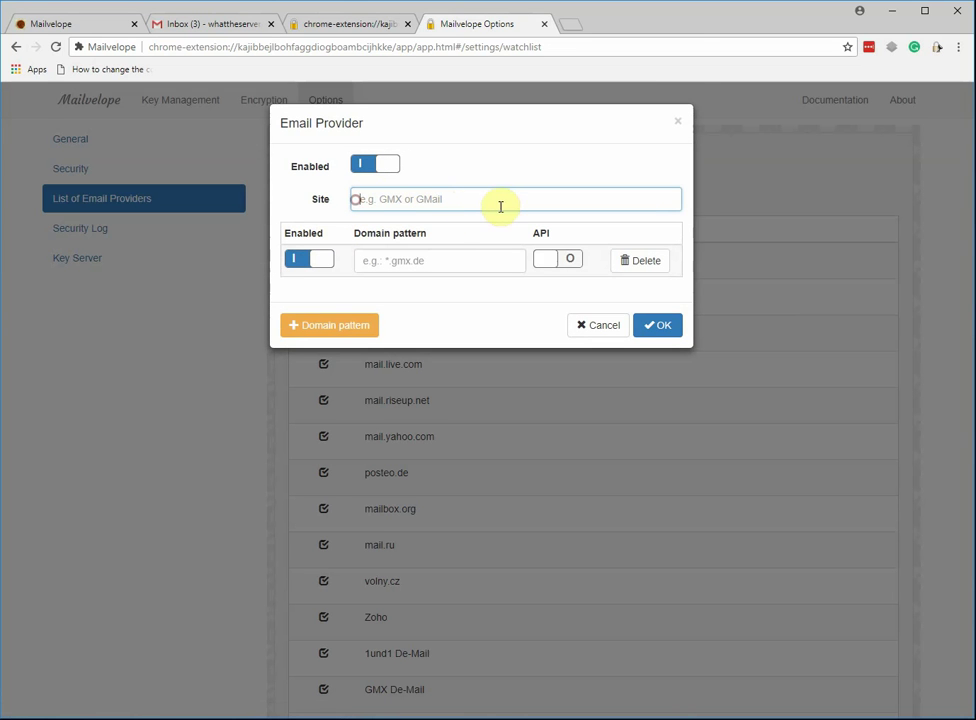
pyautogui.click(588, 331)
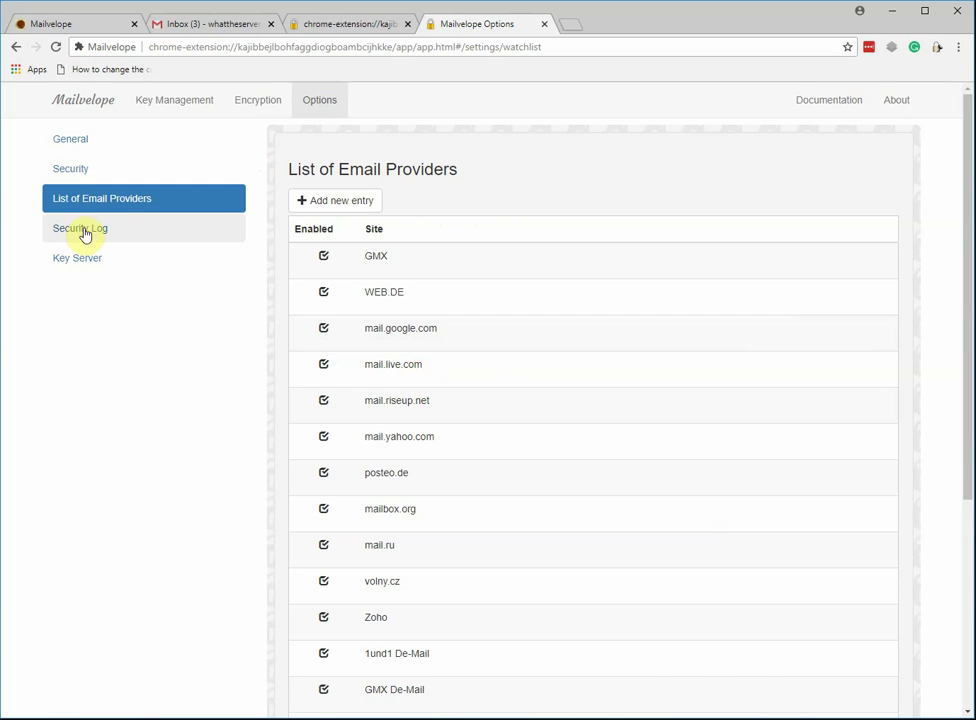
pyautogui.click(87, 229)
pyautogui.click(100, 264)
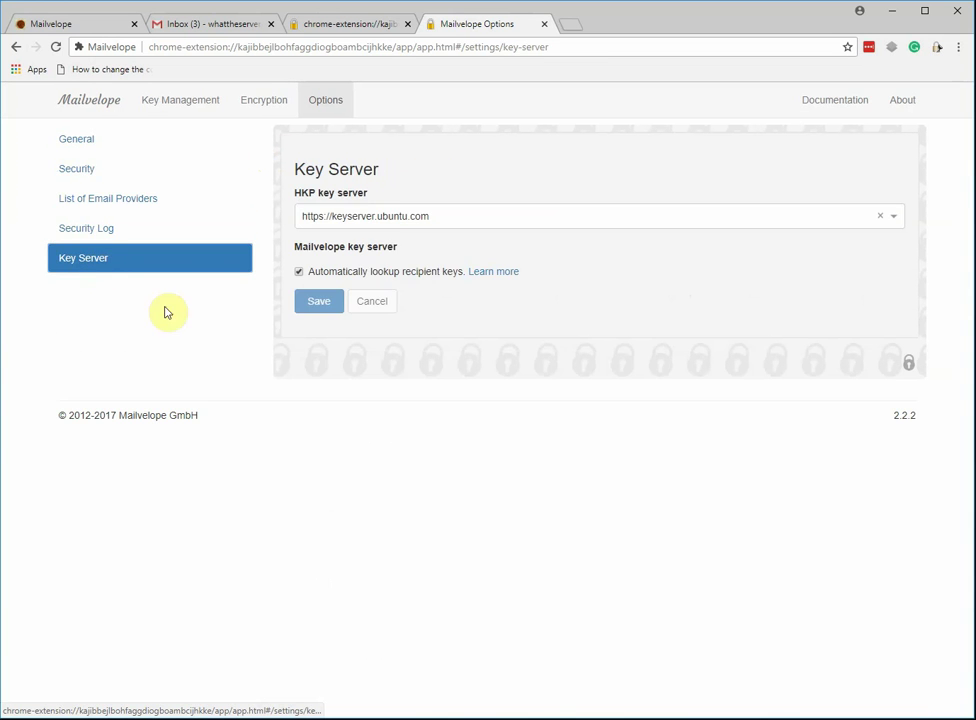
pyautogui.click(892, 218)
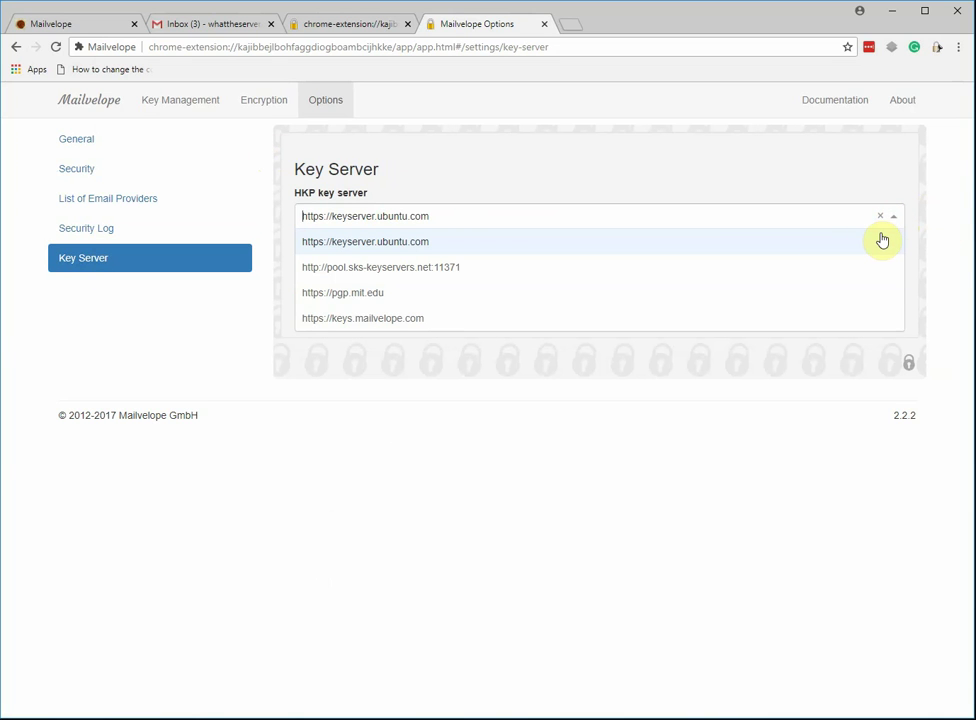
pyautogui.click(428, 474)
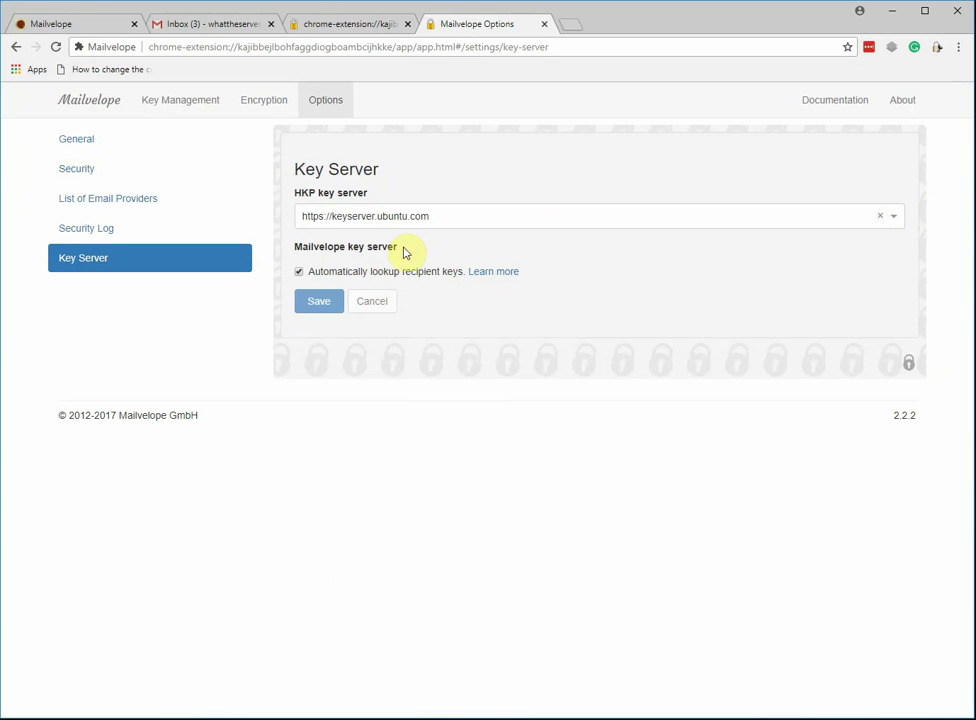
pyautogui.click(310, 296)
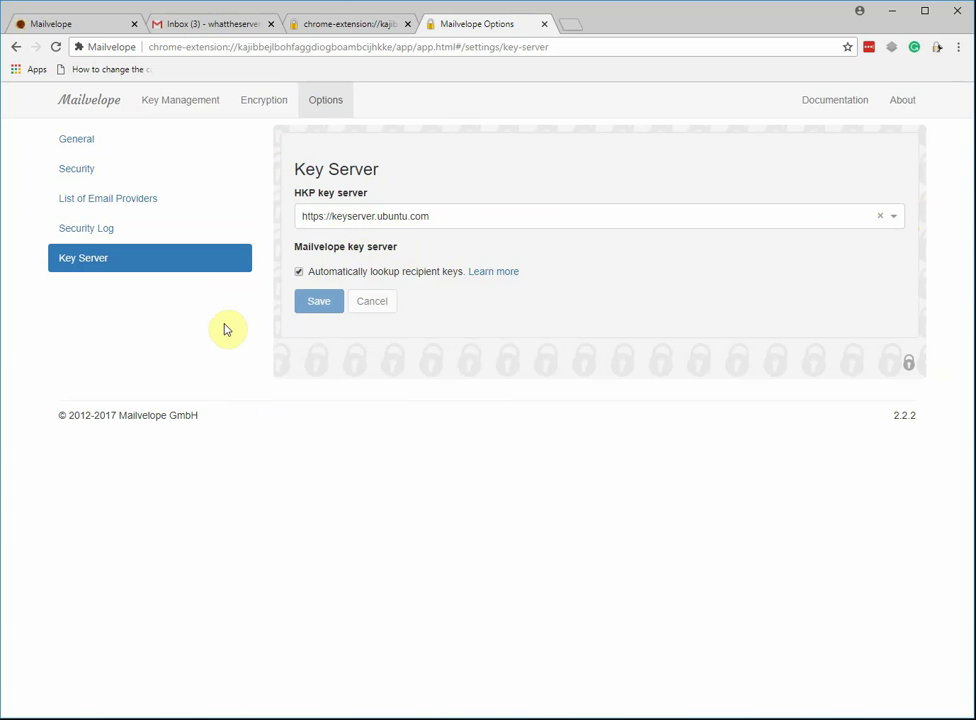
# Go back through General and file encryption to the Key Management list.
pyautogui.click(120, 138)
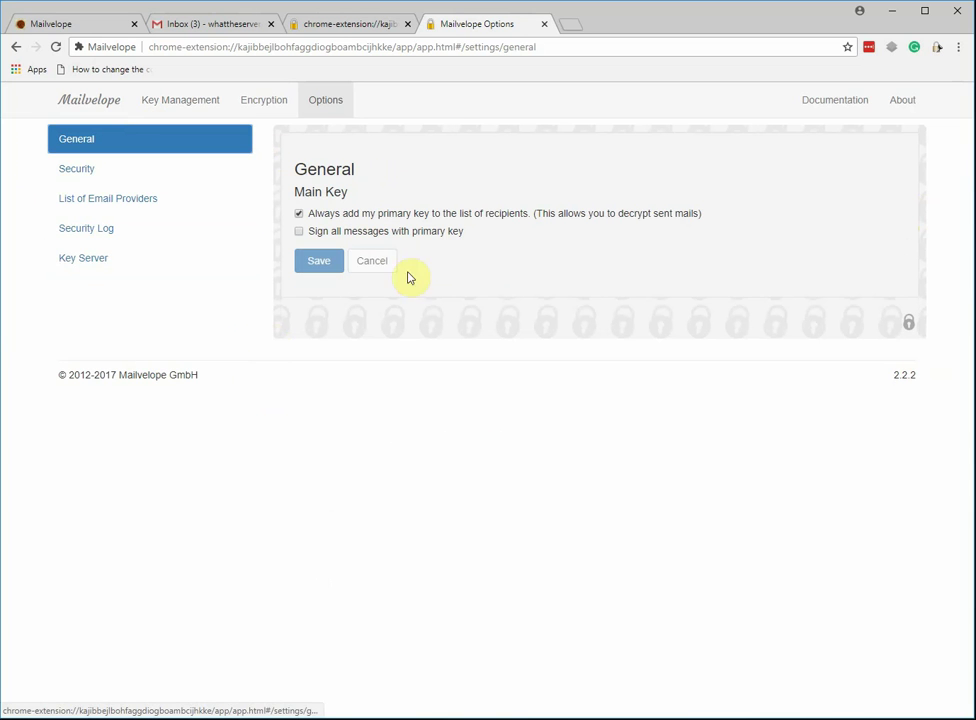
pyautogui.click(270, 100)
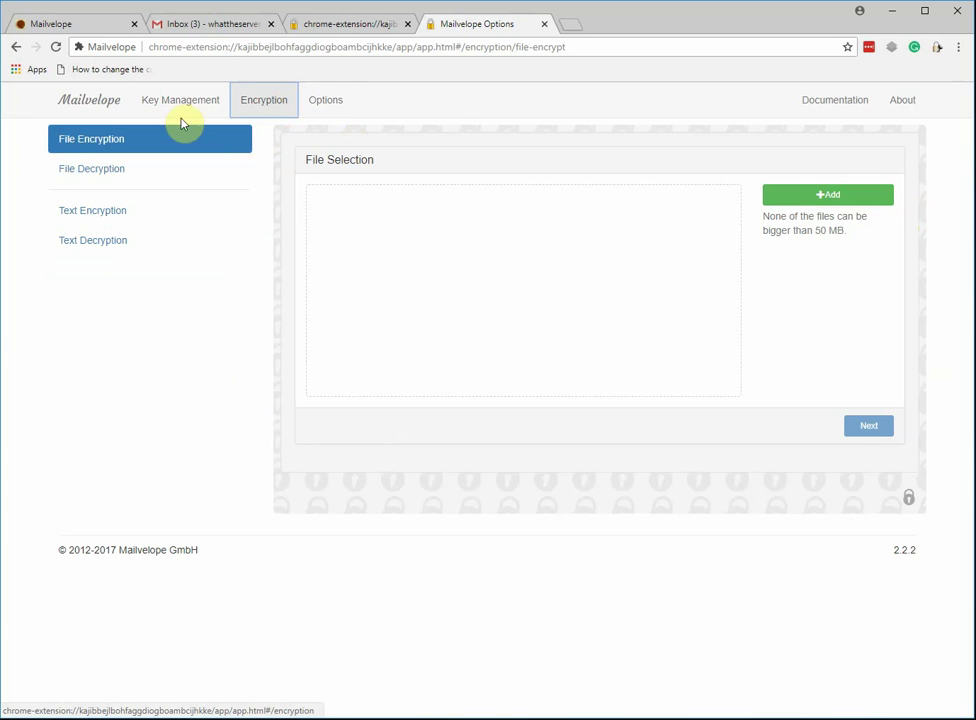
pyautogui.click(169, 110)
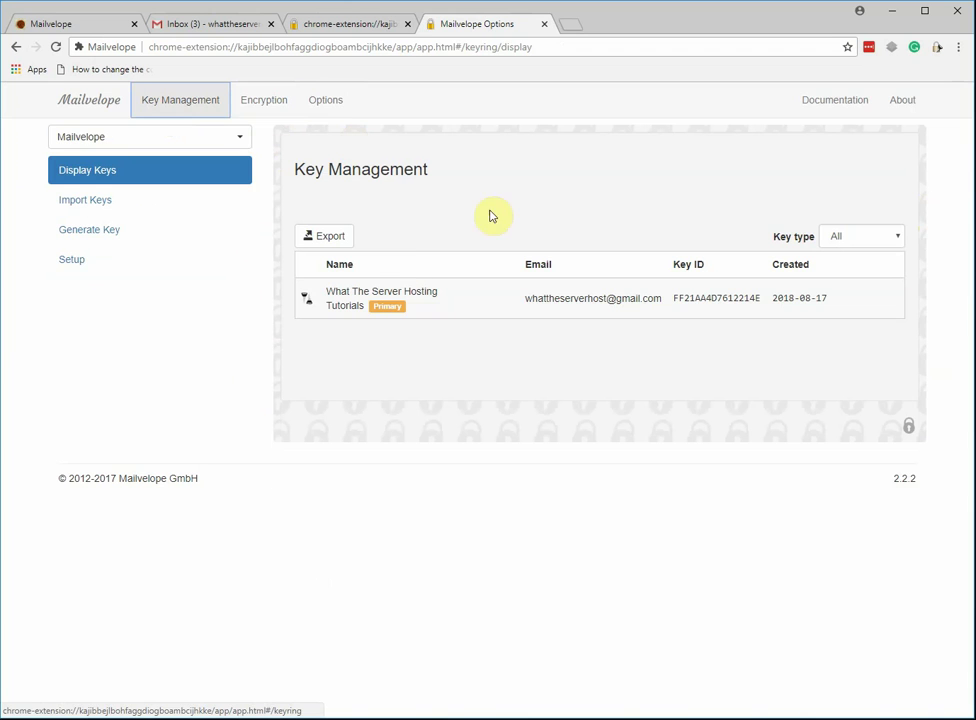
# Start a new Gmail message and move it into Mailvelope's encrypted compose window with body 'test'.
pyautogui.click(190, 22)
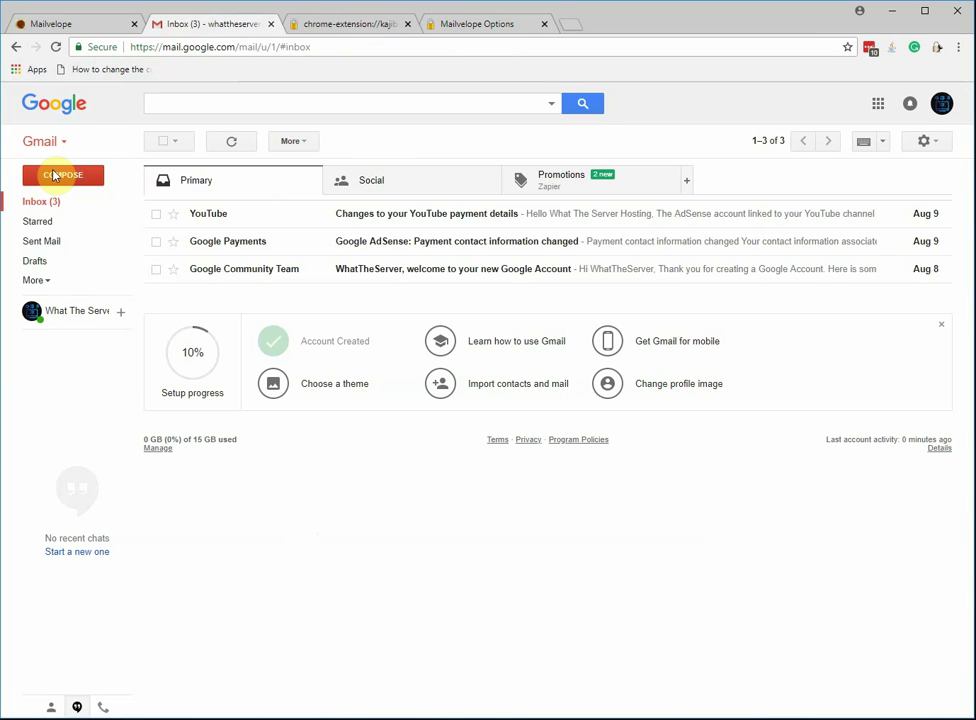
pyautogui.click(54, 175)
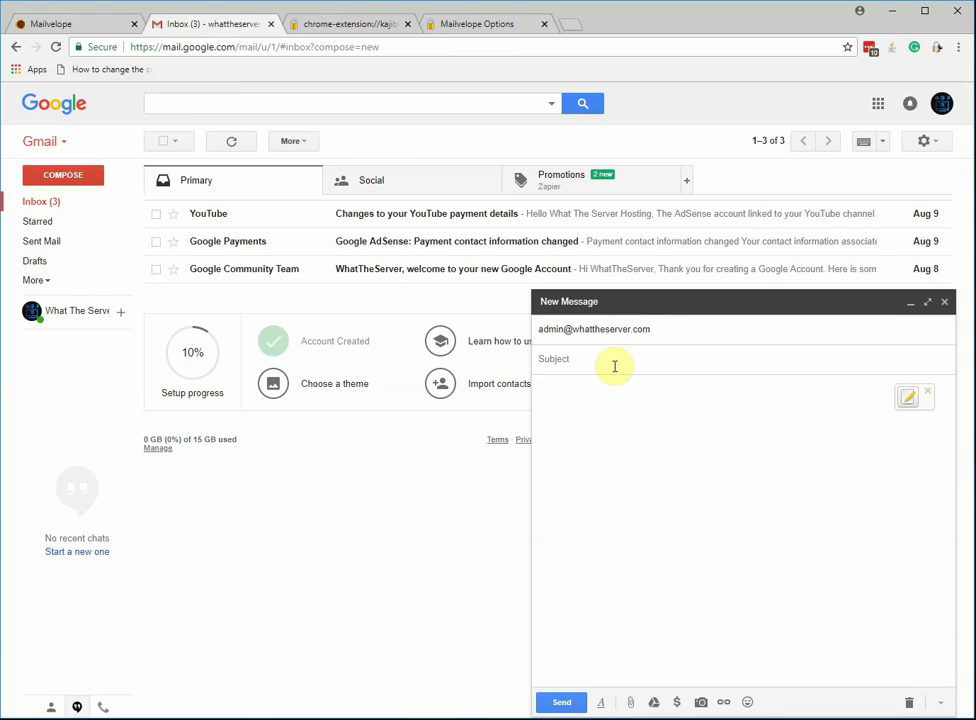
pyautogui.click(680, 412)
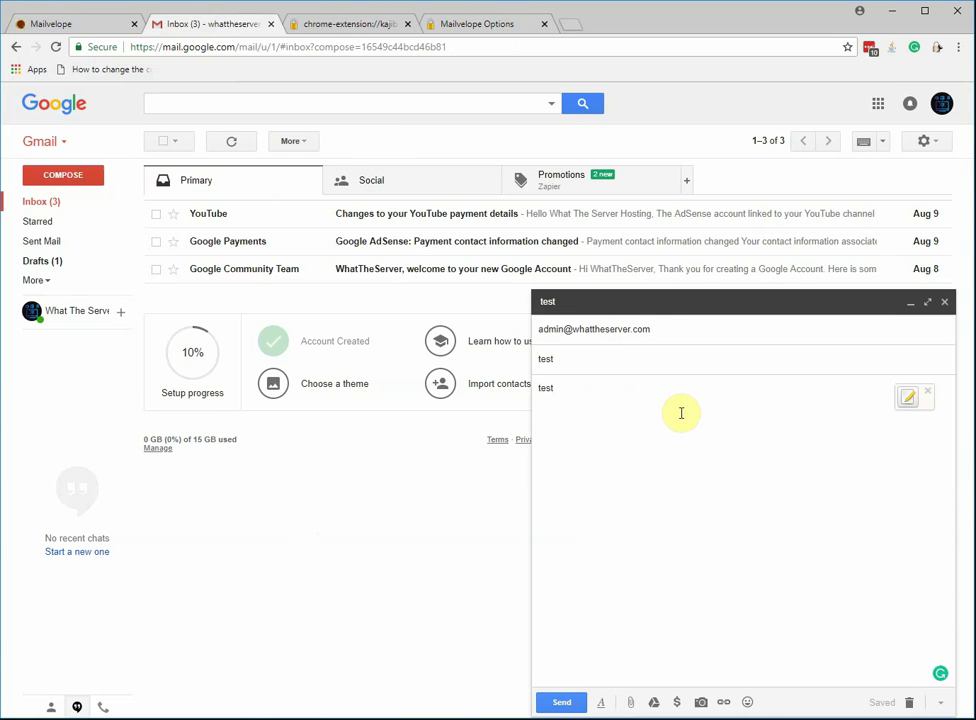
pyautogui.click(908, 397)
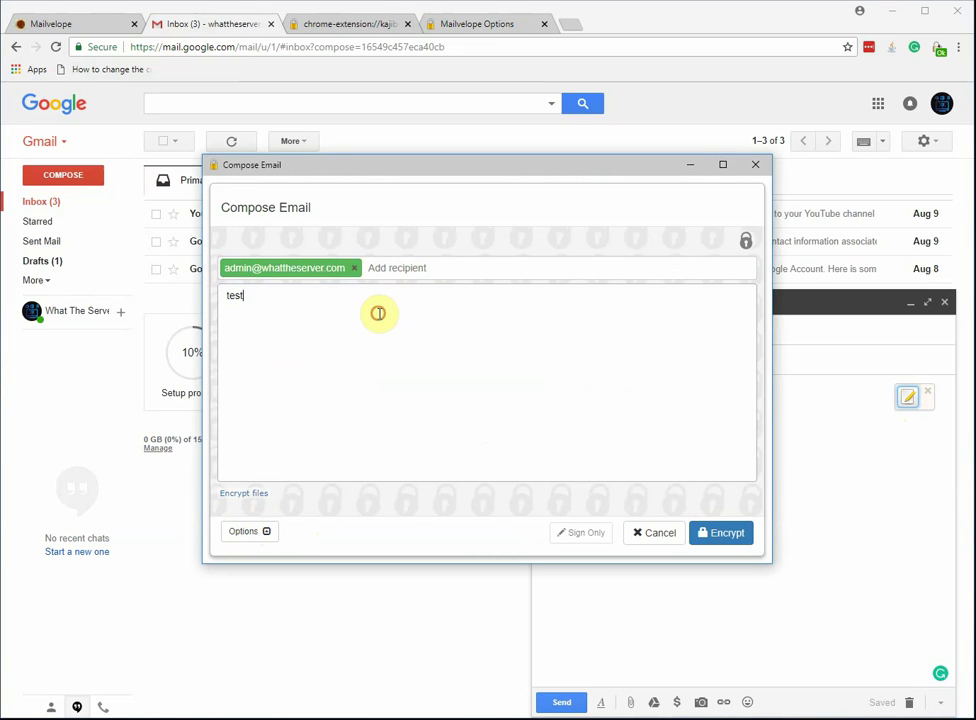
pyautogui.hotkey('ctrl', 'a')
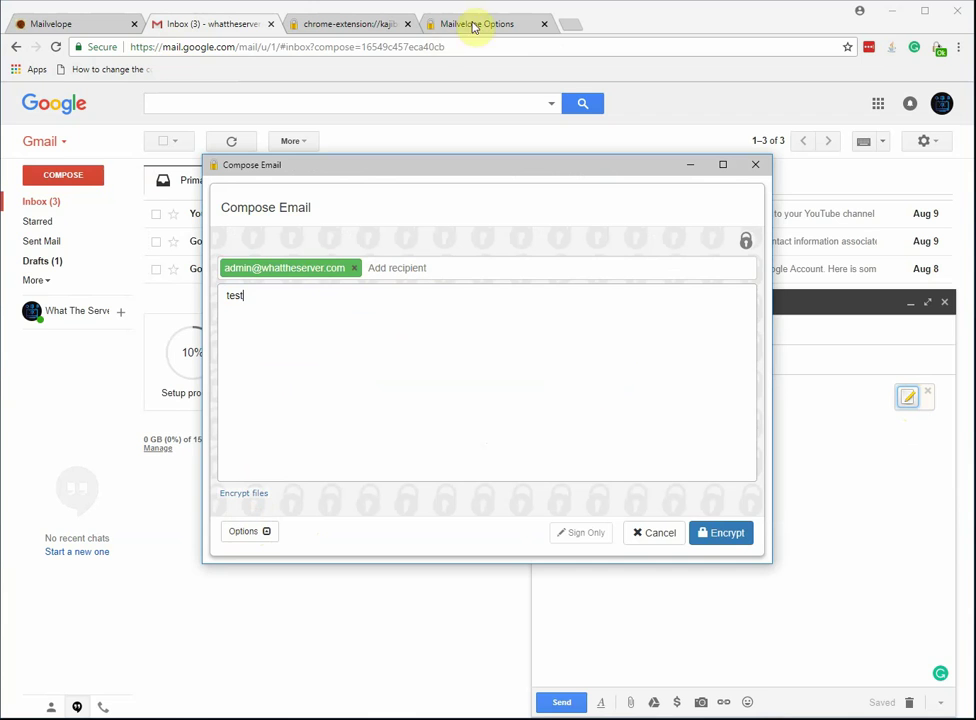
# Search Google for 'mailenvoper find public key' in a new tab and open the Mailvelope Key Server result.
pyautogui.click(568, 24)
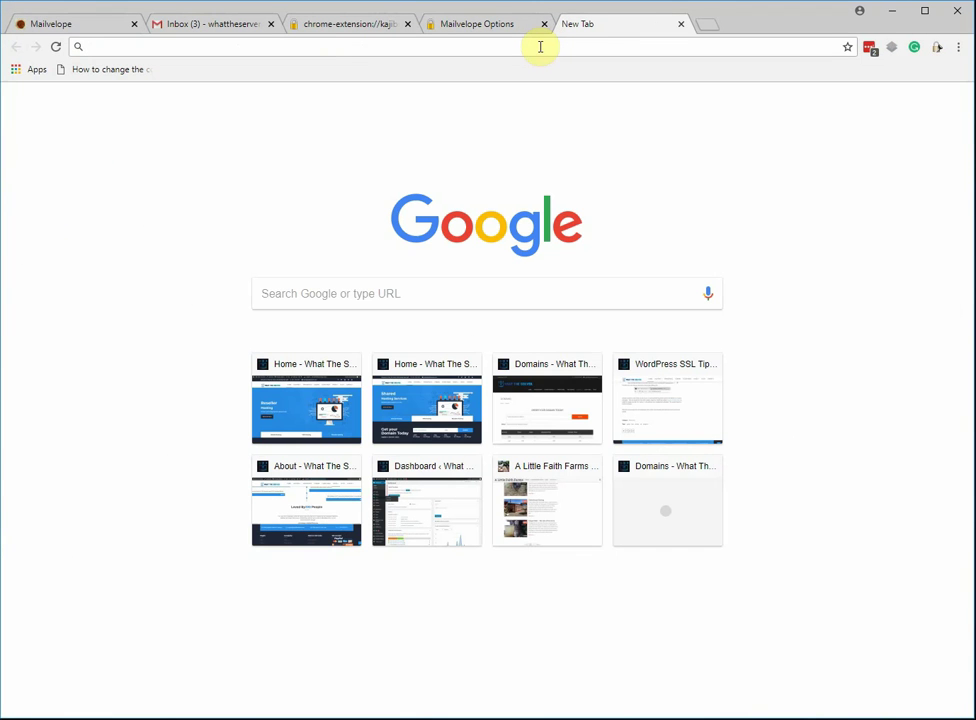
pyautogui.write('mailenvoper')
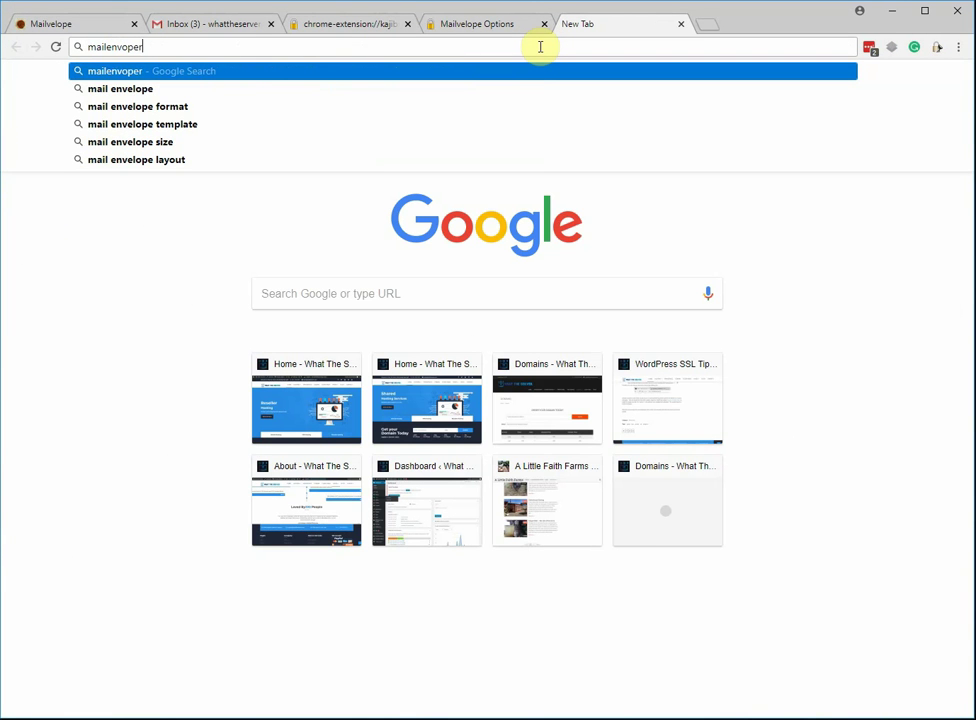
pyautogui.press('BackSpace')
pyautogui.write(' find')
pyautogui.write(' public key')
pyautogui.press('Return')
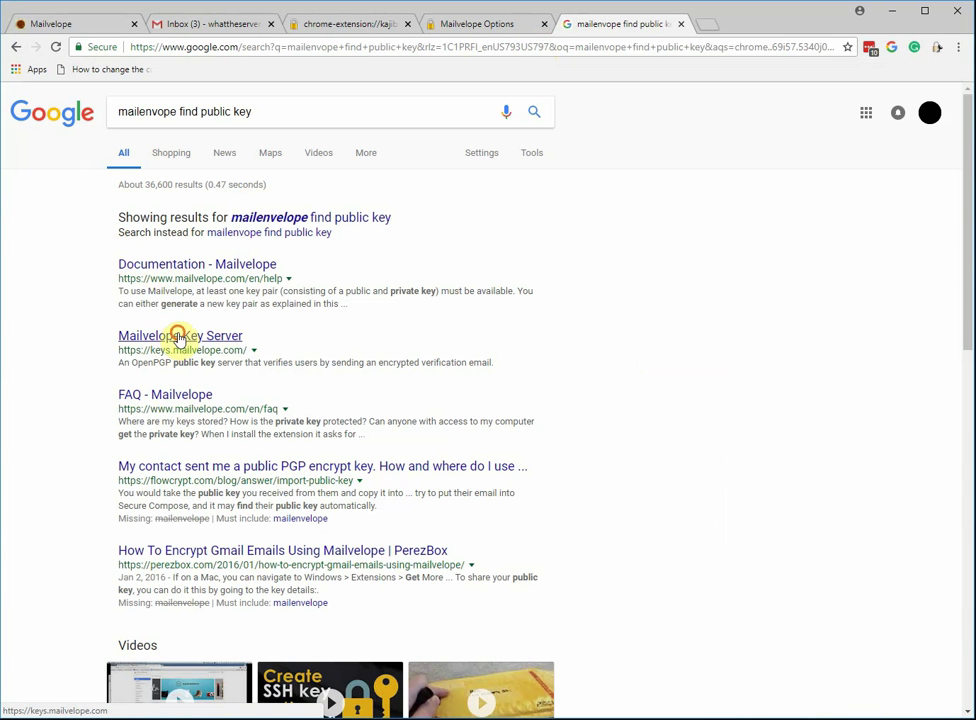
pyautogui.click(177, 338)
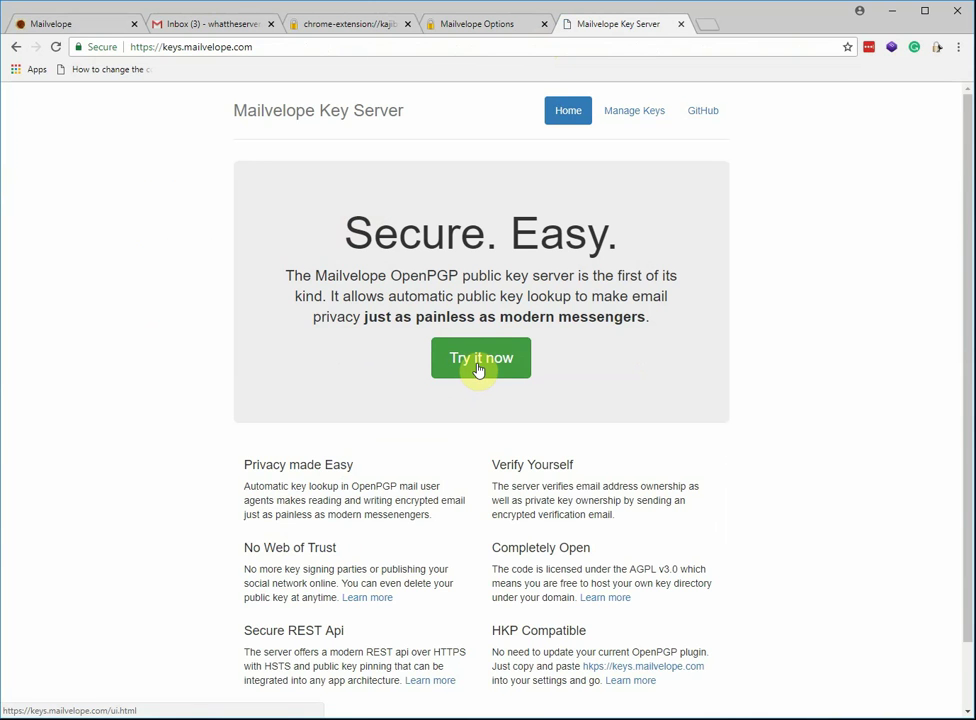
# Look up the recipient's e-mail address in the Key Server's OpenPGP key lookup.
pyautogui.click(478, 368)
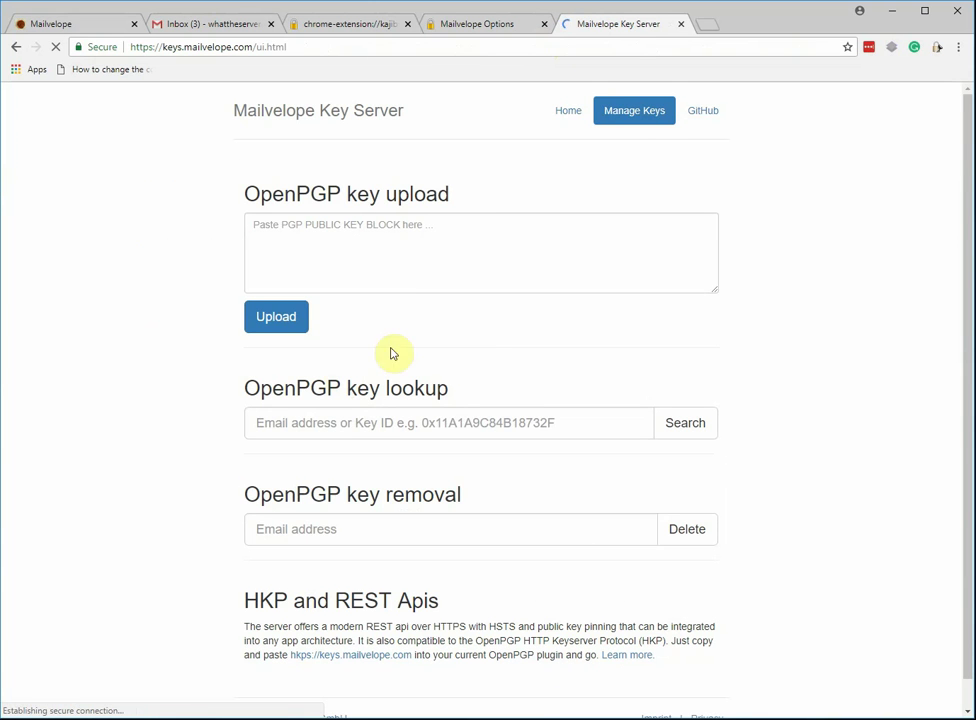
pyautogui.click(366, 425)
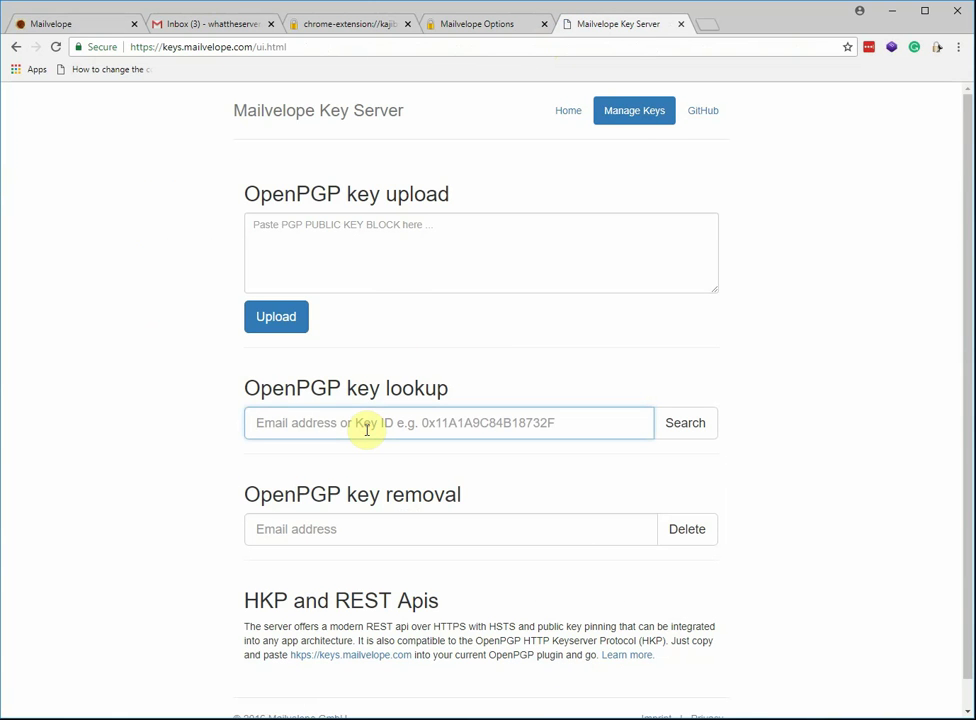
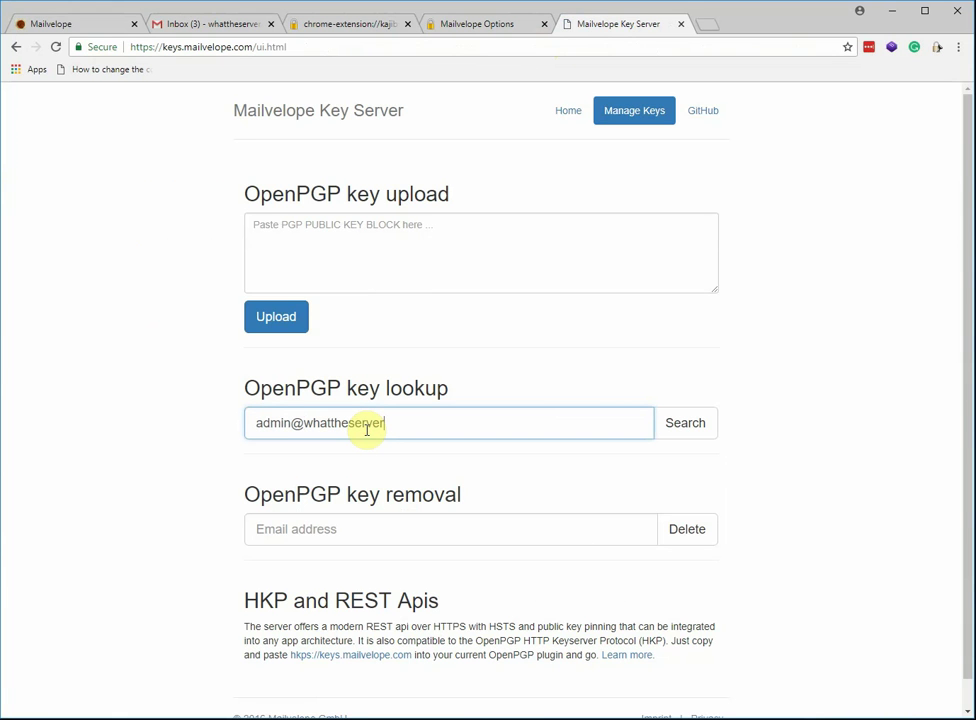
pyautogui.click(700, 423)
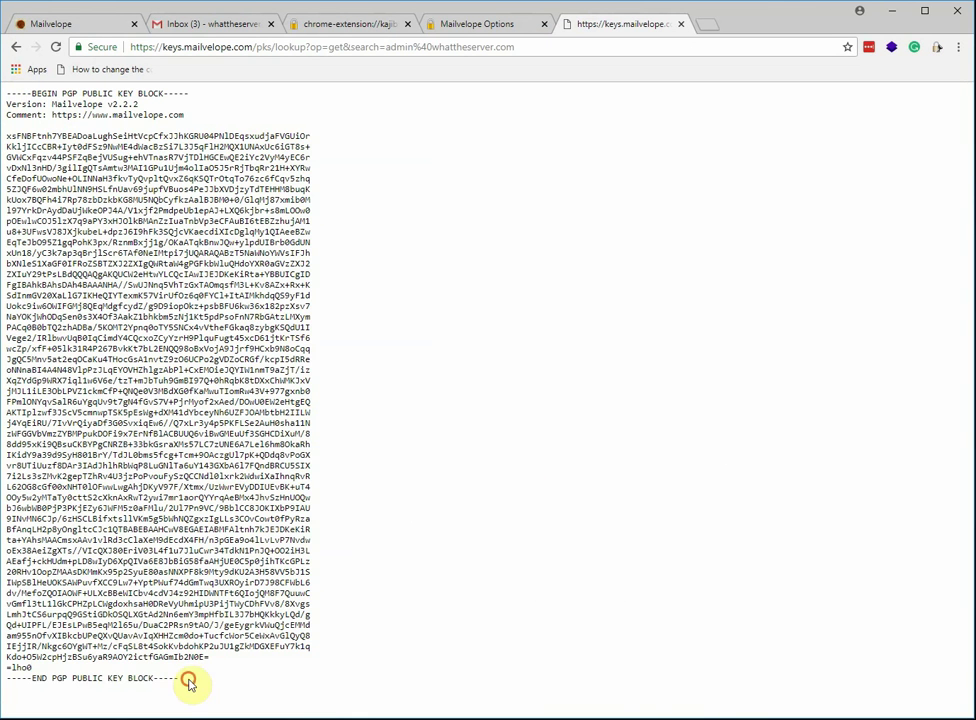
# Copy the returned PGP public key block and return to the Mailvelope key management tab.
pyautogui.moveTo(178, 680); pyautogui.dragTo(40, 90)
pyautogui.rightClick(57, 120)
pyautogui.click(57, 117)
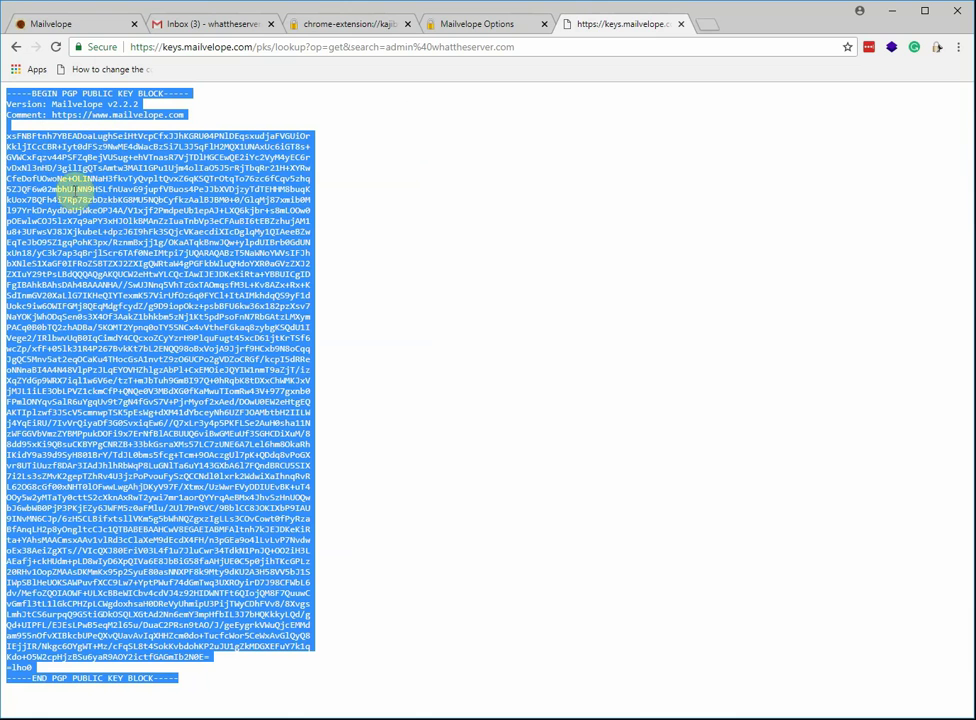
pyautogui.click(506, 27)
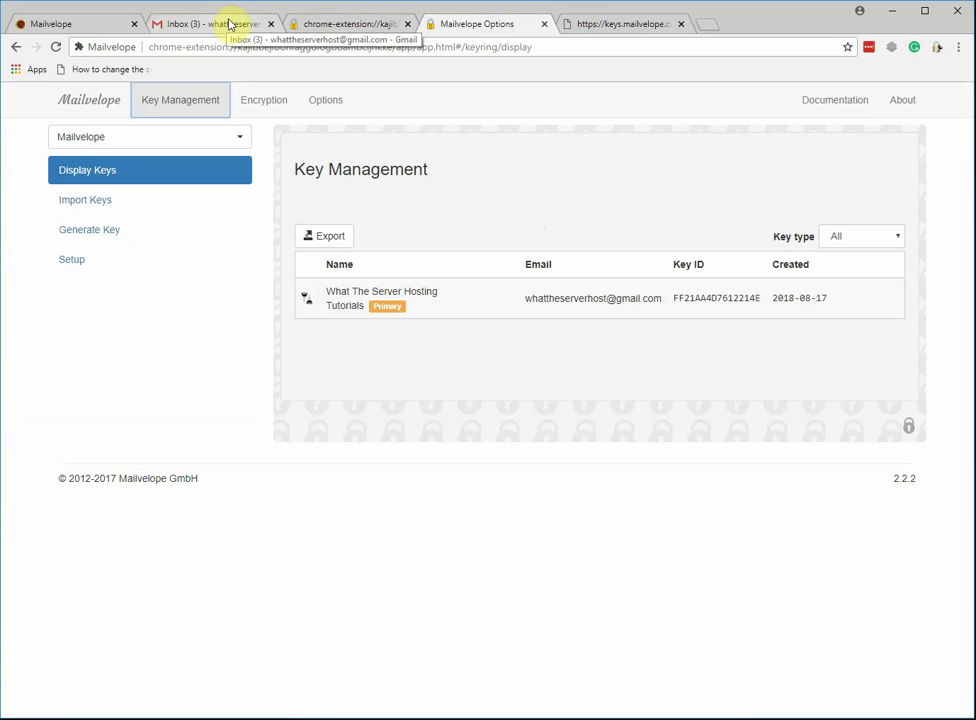
# Paste the recipient's copied PGP public key block as text and import it into the keyring.
pyautogui.click(106, 203)
pyautogui.rightClick(343, 469)
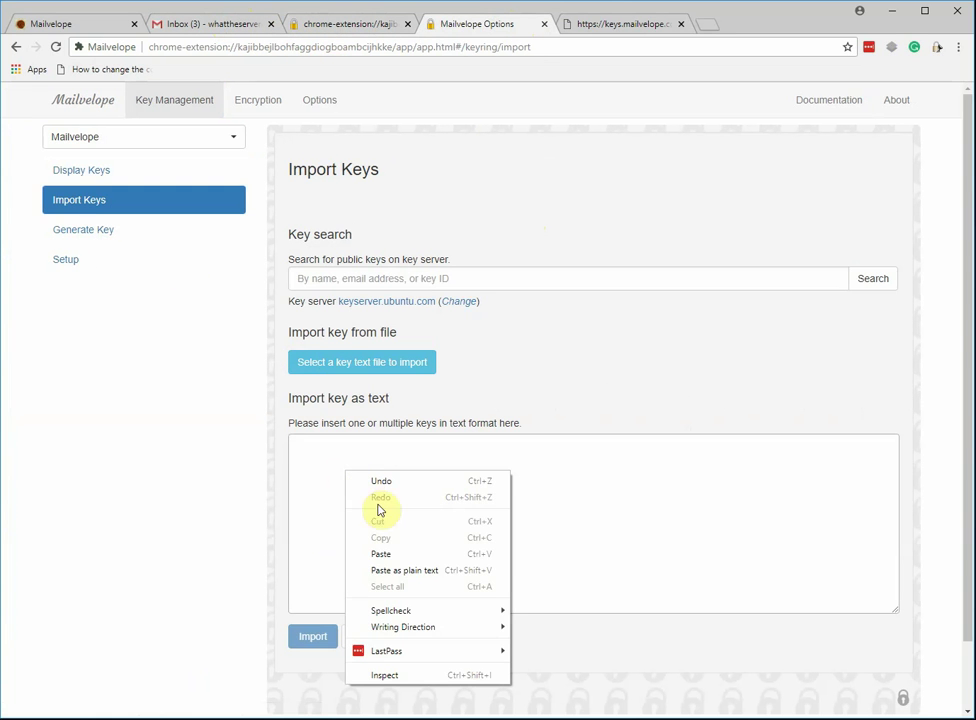
pyautogui.click(527, 283)
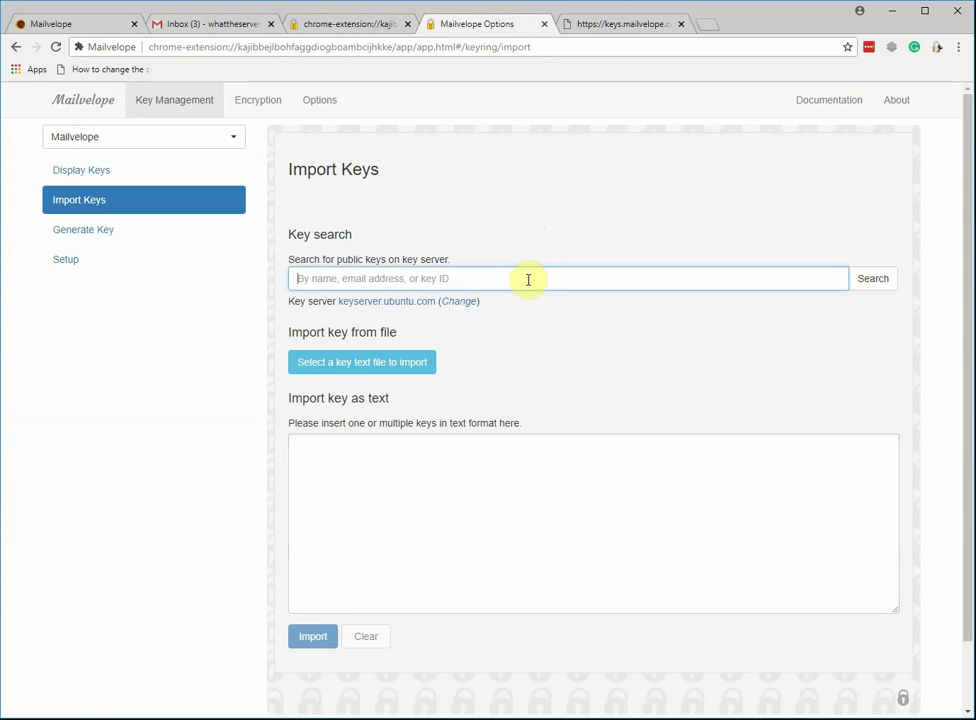
pyautogui.rightClick(362, 479)
pyautogui.click(398, 560)
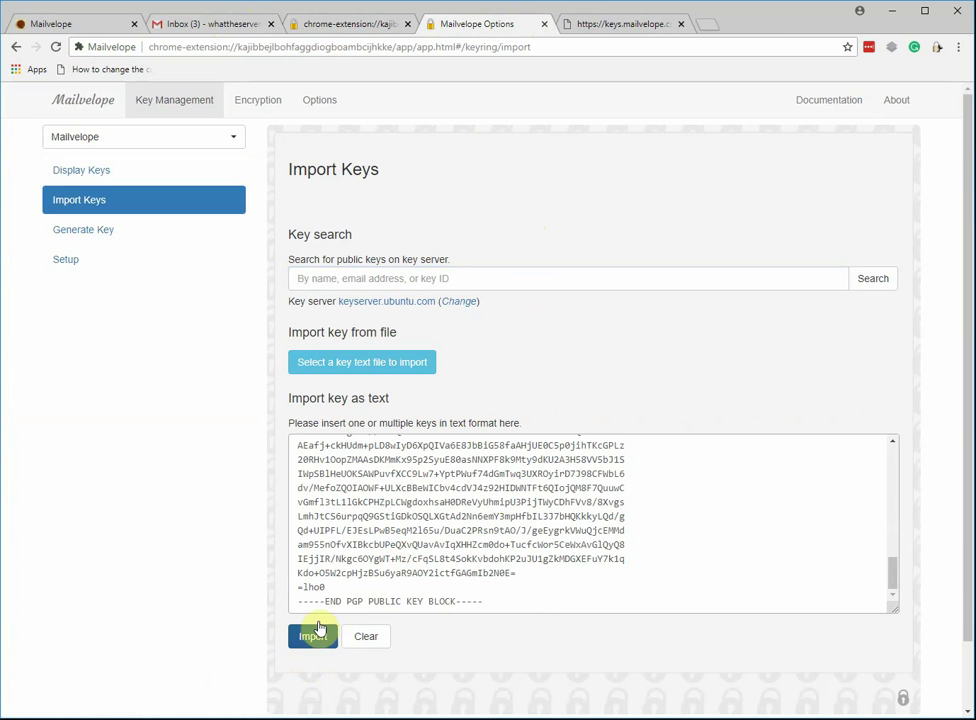
pyautogui.moveTo(893, 572); pyautogui.dragTo(888, 460)
pyautogui.click(313, 636)
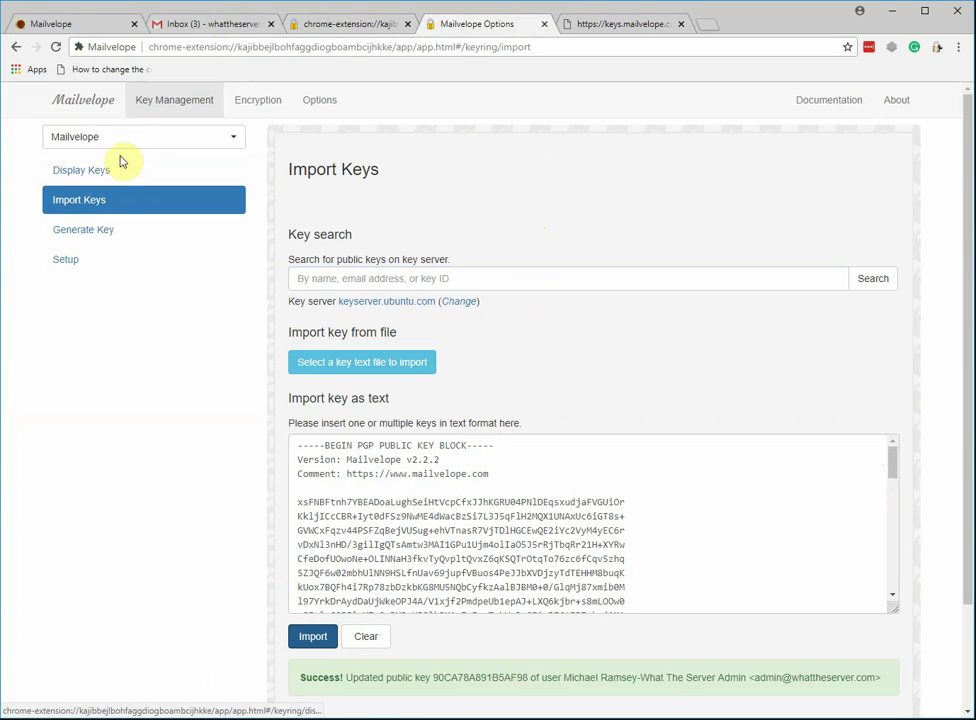
# Close the secure compose window and delete the old 'test' text from the draft body.
pyautogui.click(207, 24)
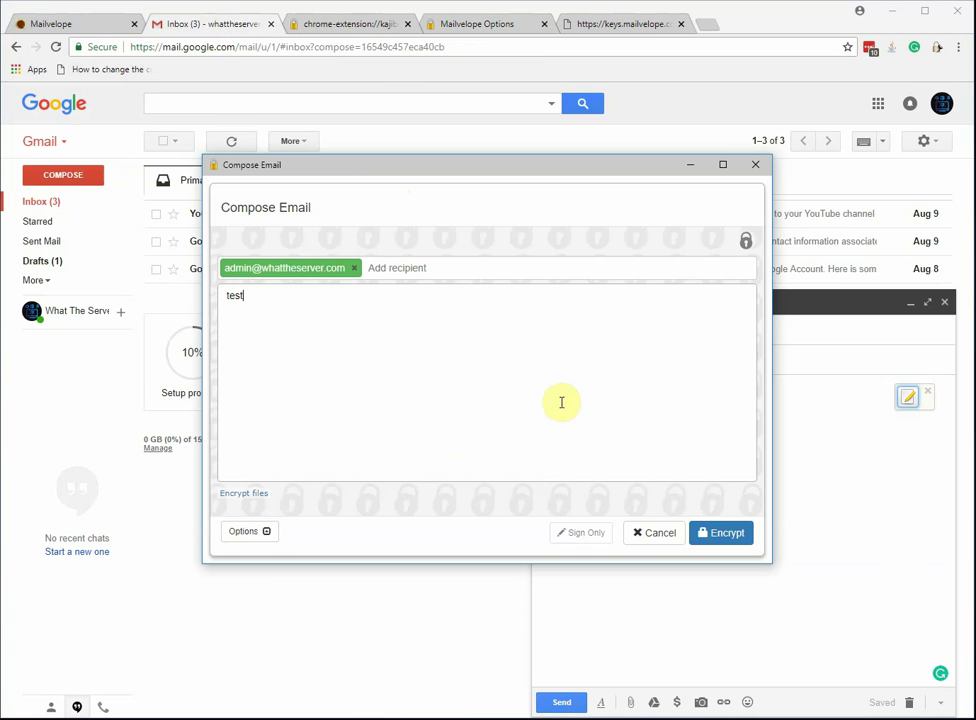
pyautogui.click(657, 541)
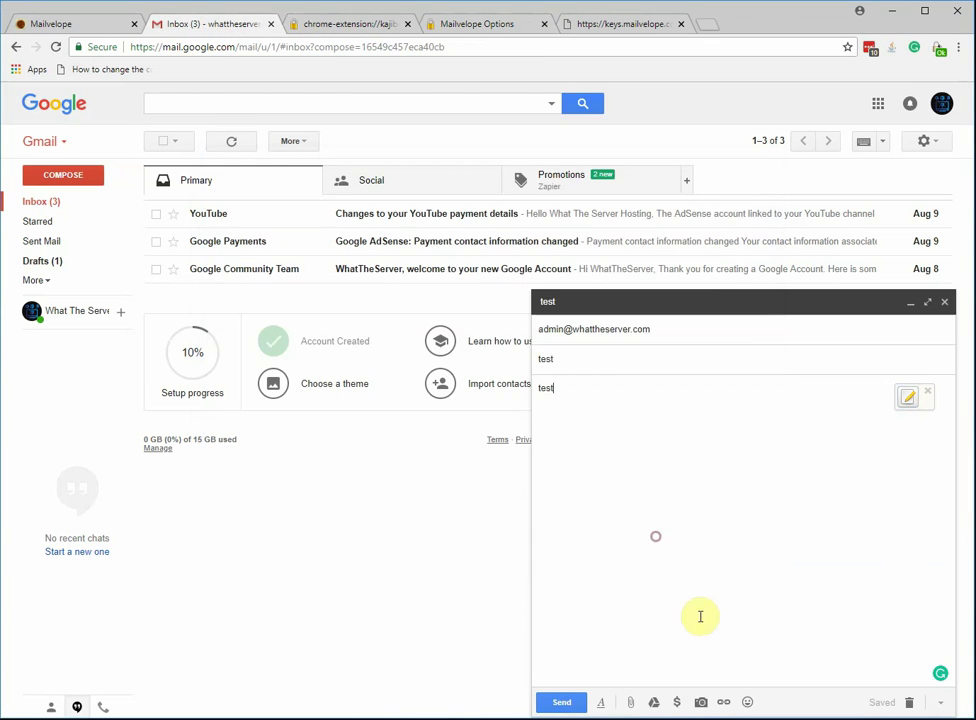
pyautogui.click(628, 390)
pyautogui.press('BackSpace')
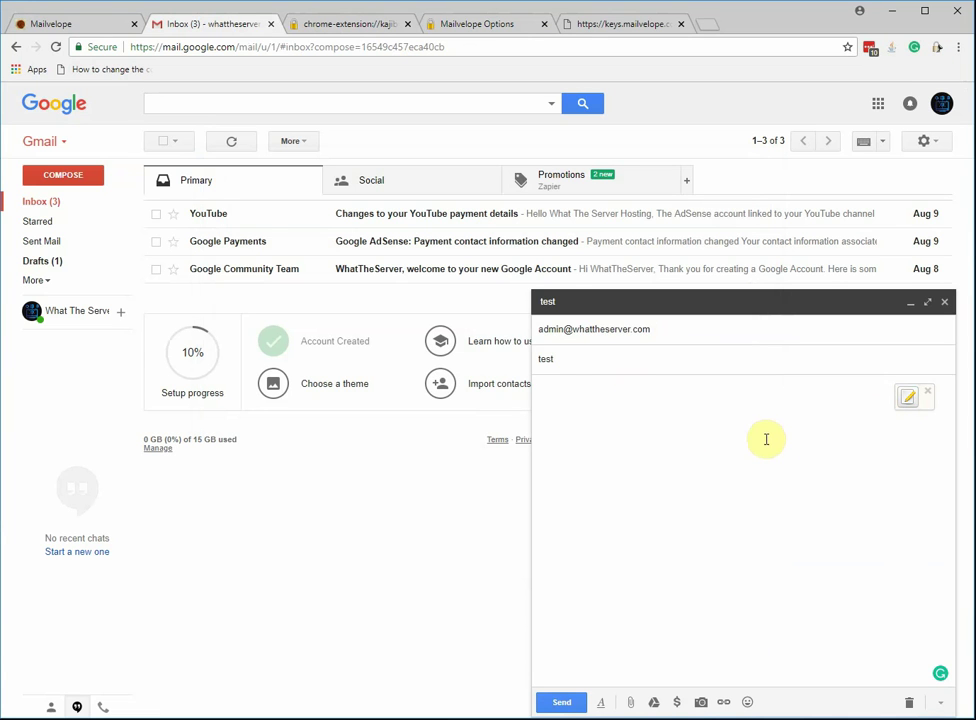
# Write 'top secret information' in the Mailvelope editor, encrypt it into the body, and send.
pyautogui.click(910, 403)
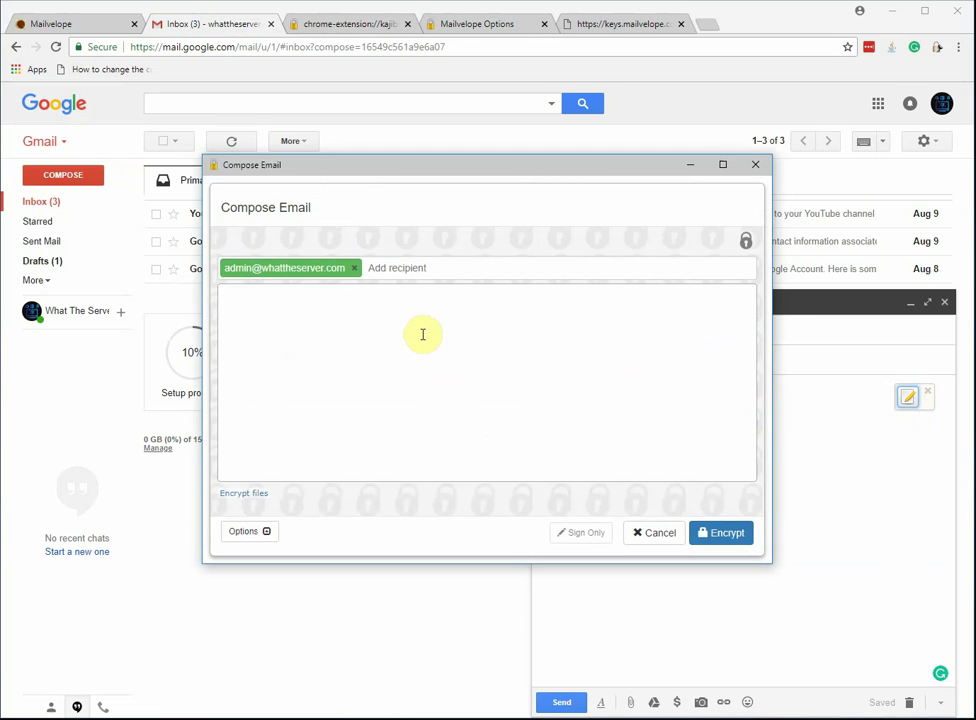
pyautogui.moveTo(449, 164); pyautogui.dragTo(450, 212)
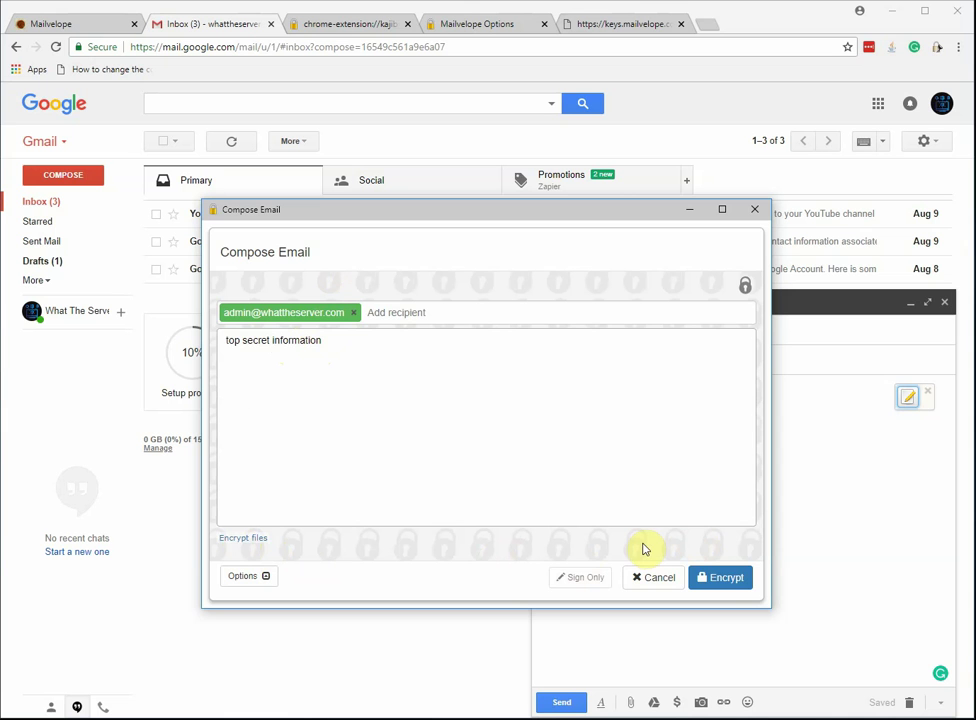
pyautogui.click(725, 577)
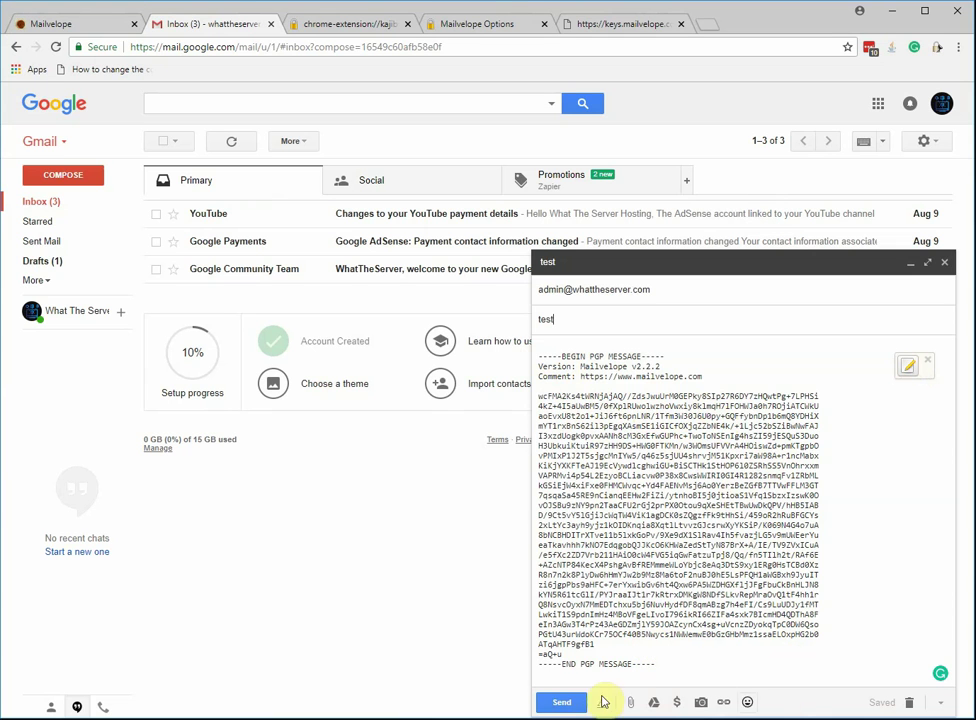
pyautogui.click(559, 703)
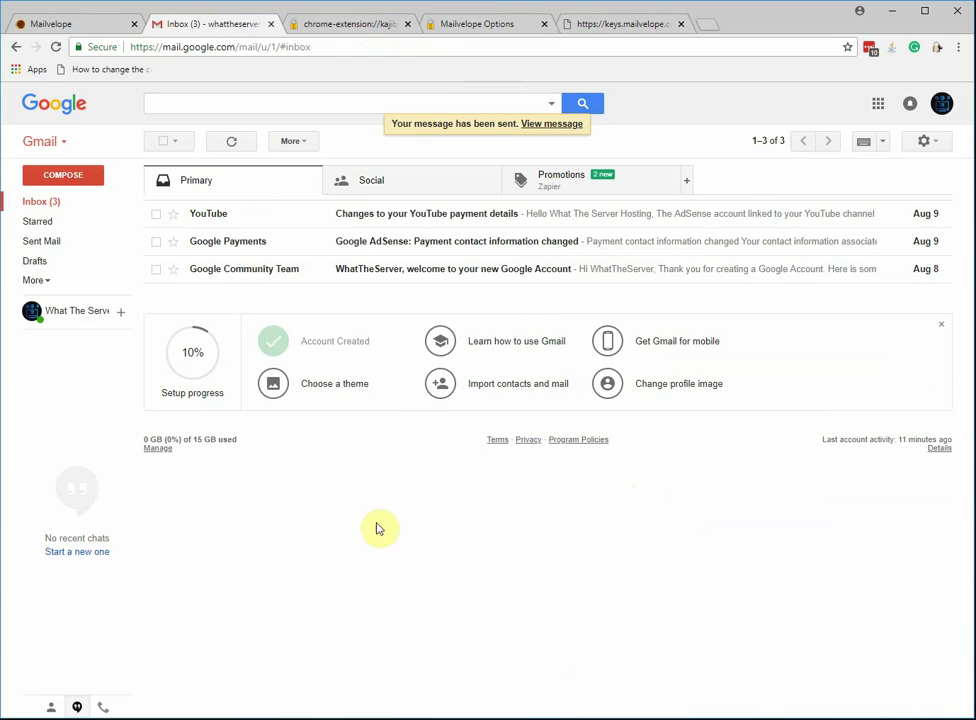
# Open the 'test' message from Sent Mail and briefly check its sender and recipient details.
pyautogui.click(58, 240)
pyautogui.click(545, 174)
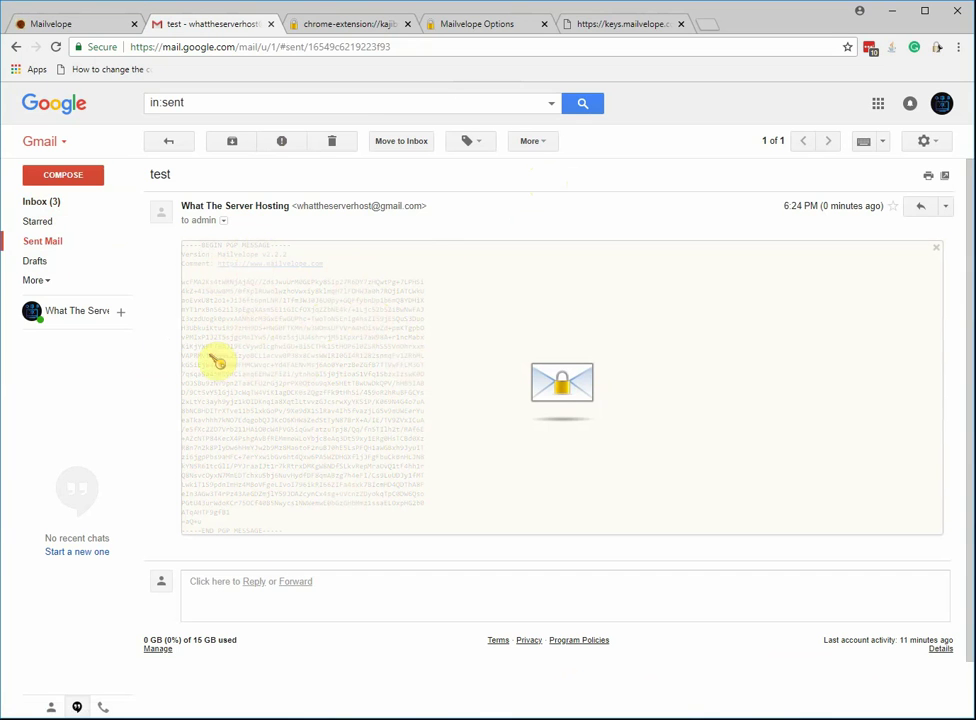
pyautogui.click(225, 221)
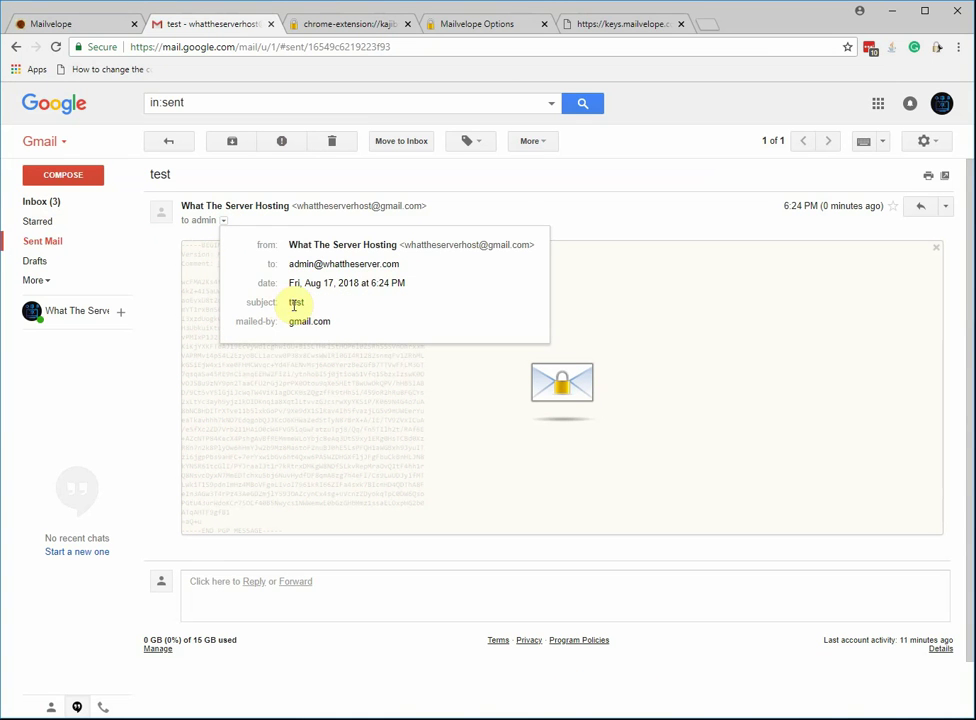
pyautogui.click(408, 552)
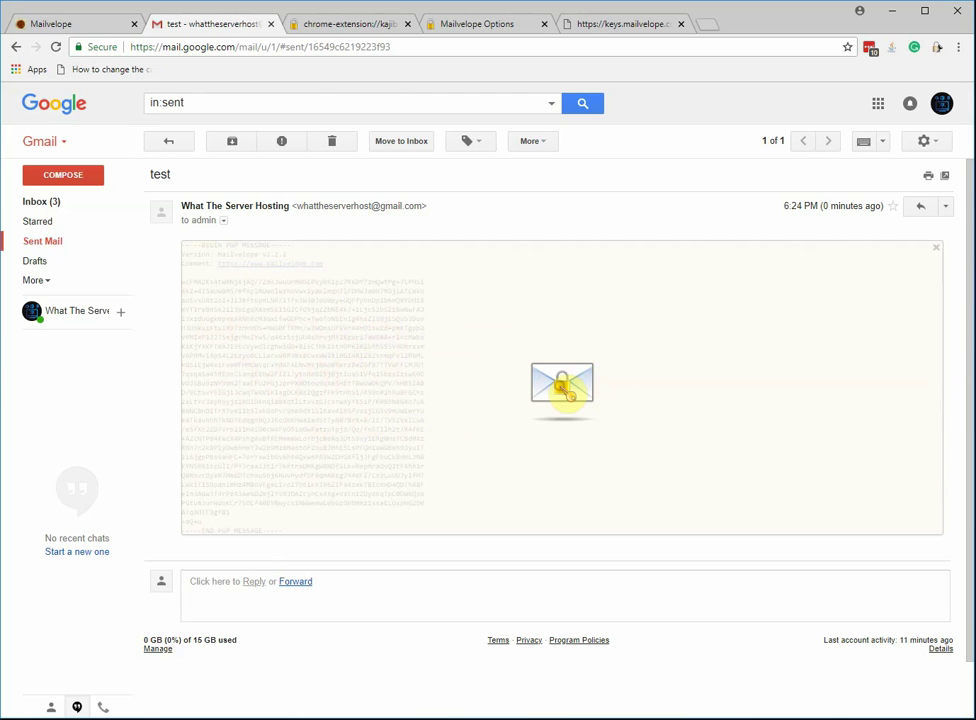
# Decrypt the sent 'test' message with the key password and select the revealed 'top secret information' line.
pyautogui.click(563, 389)
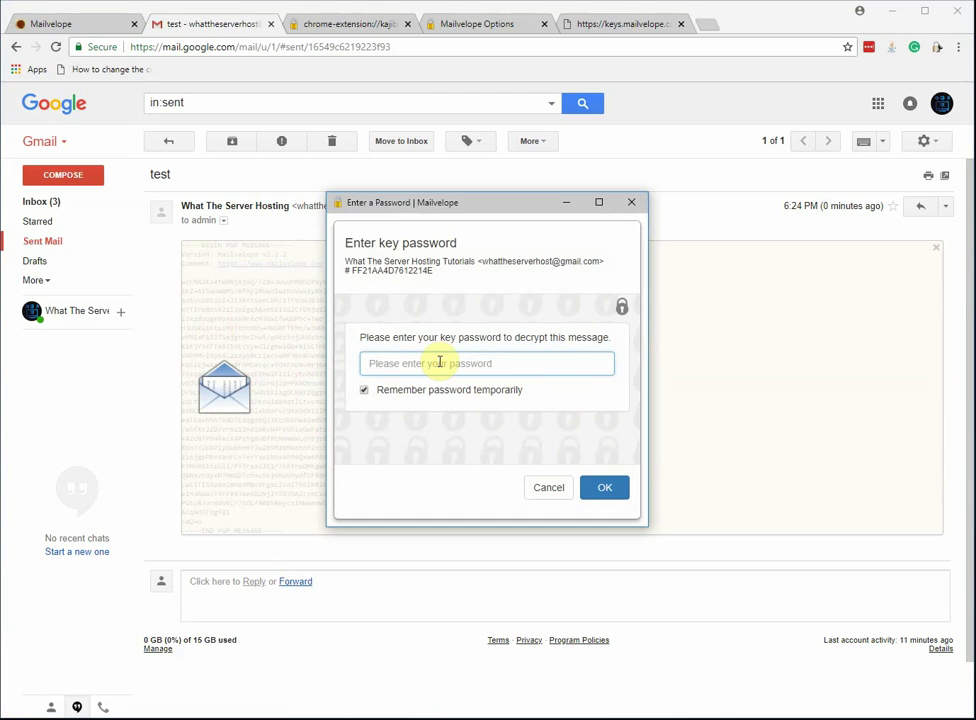
pyautogui.write('••')
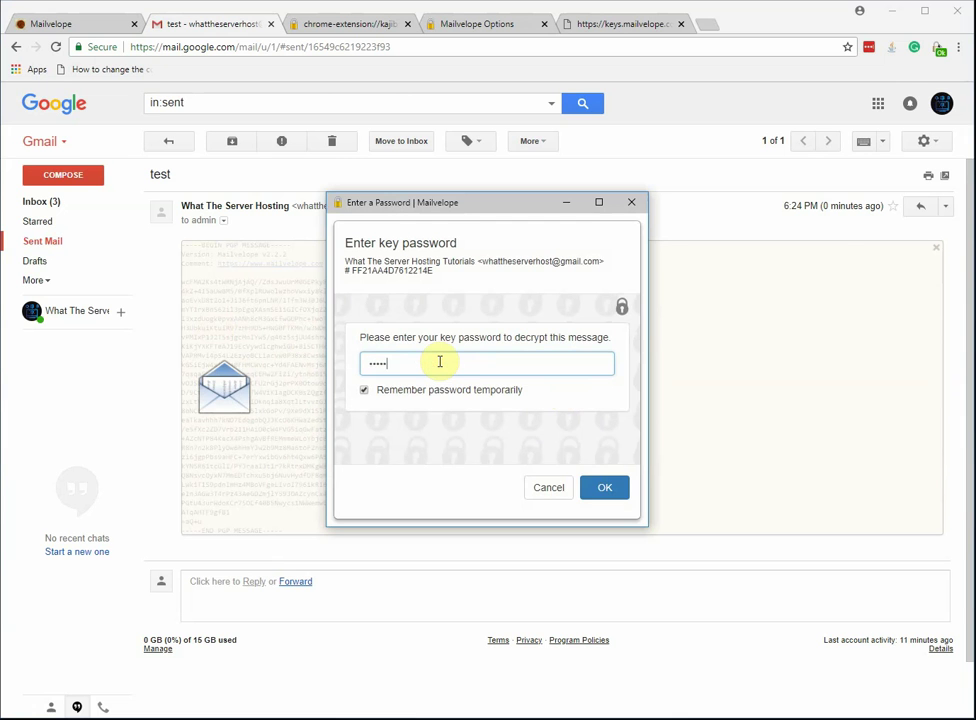
pyautogui.press('Return')
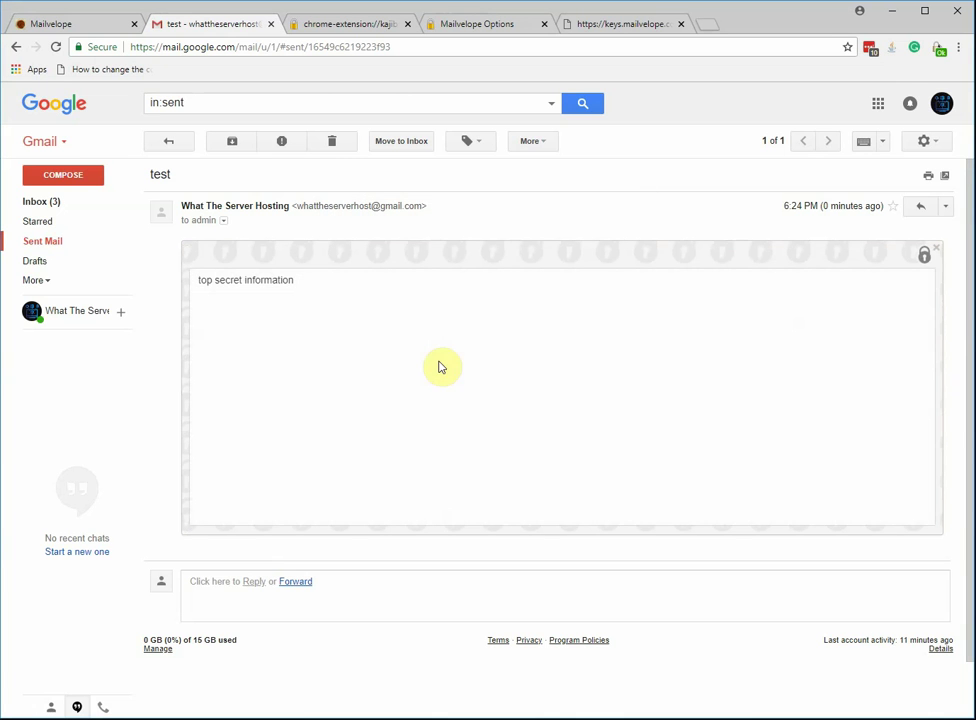
pyautogui.tripleClick(253, 283)
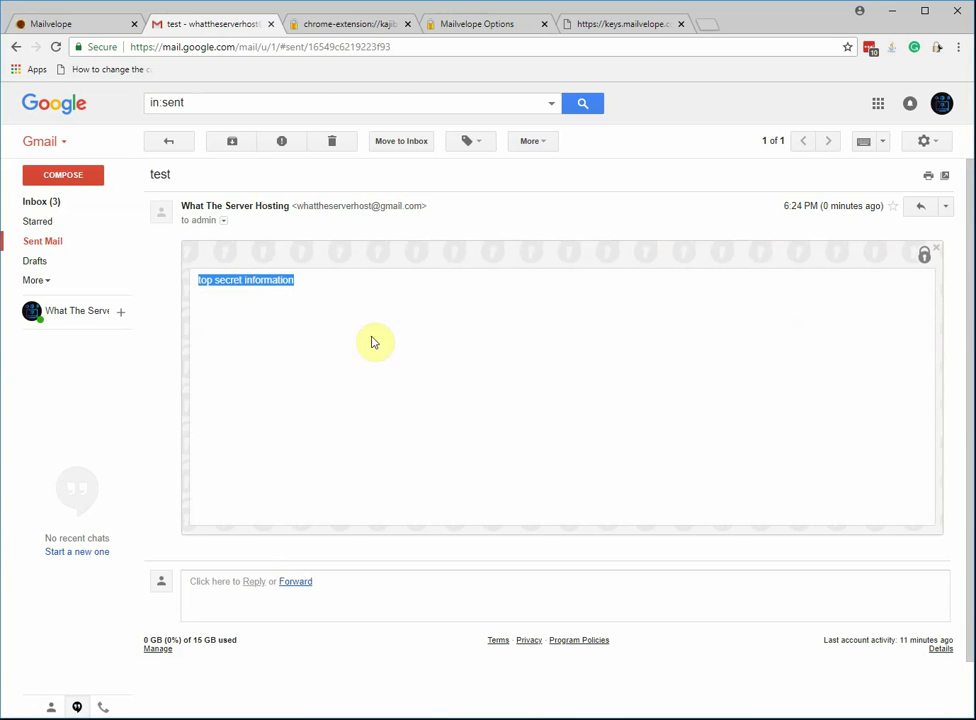